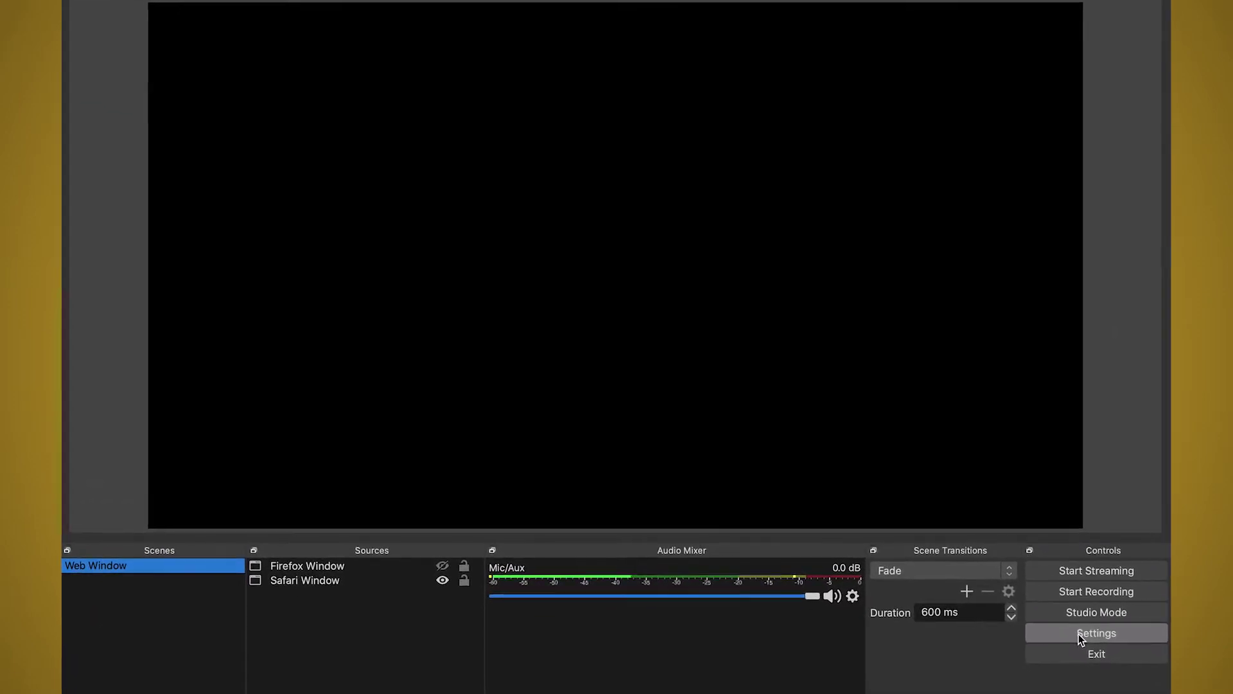
- Open the program settings and set the streaming service to Facebook Live
{"action": "left_click", "coordinate": [1066, 626]}
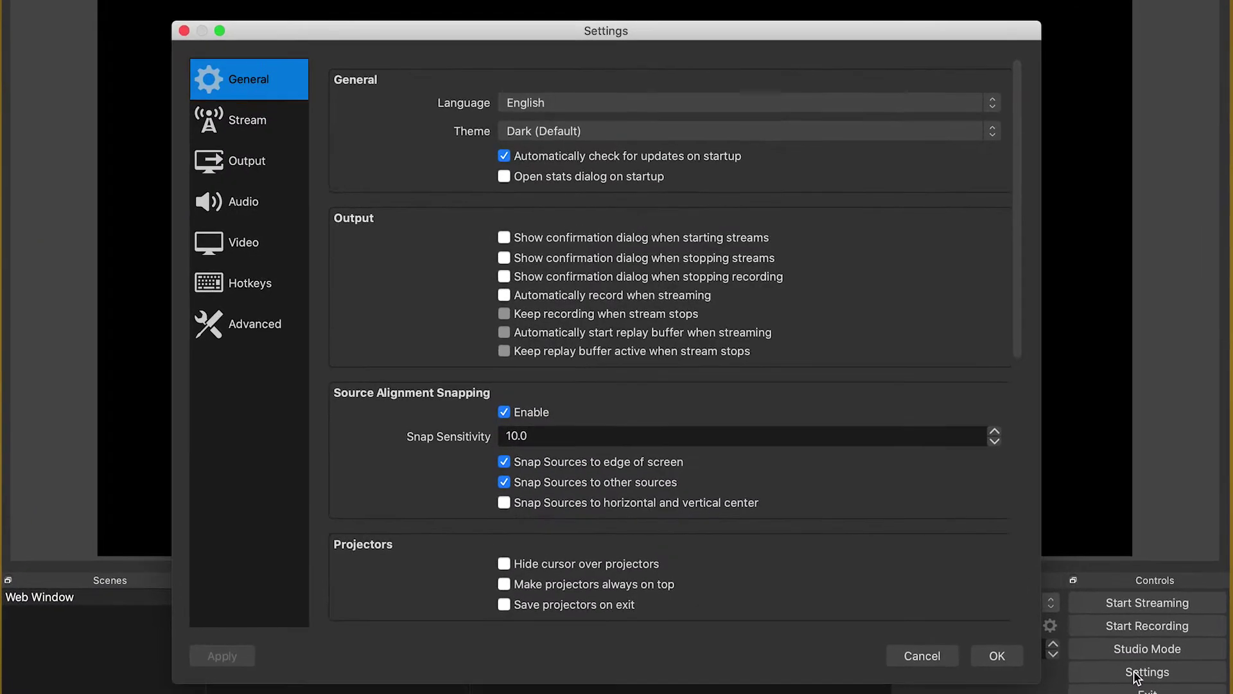
{"action": "left_click", "coordinate": [250, 128]}
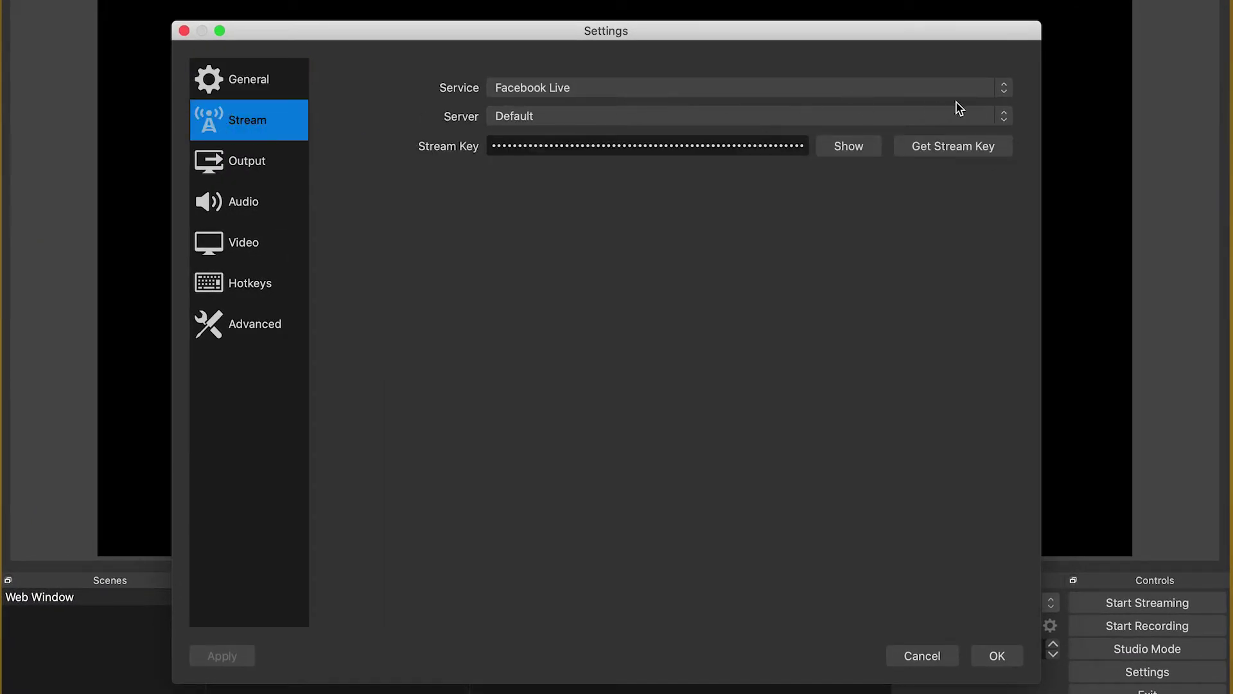
{"action": "left_click", "coordinate": [1007, 93]}
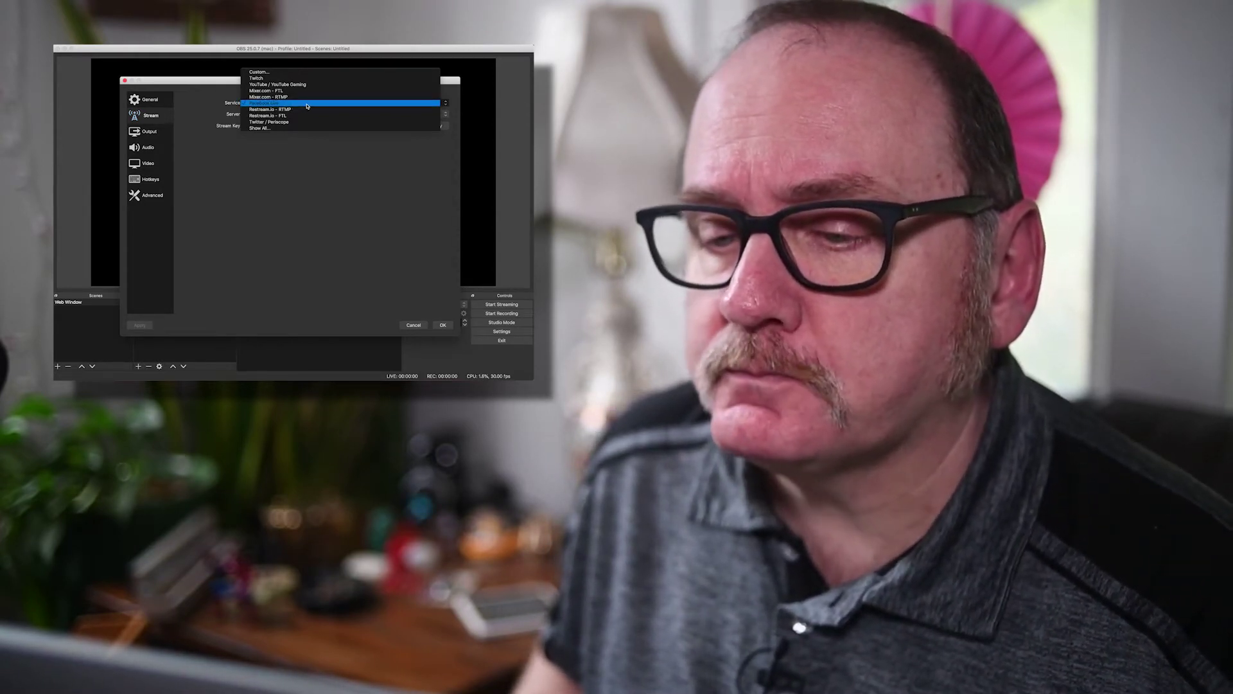
{"action": "left_click", "coordinate": [300, 102]}
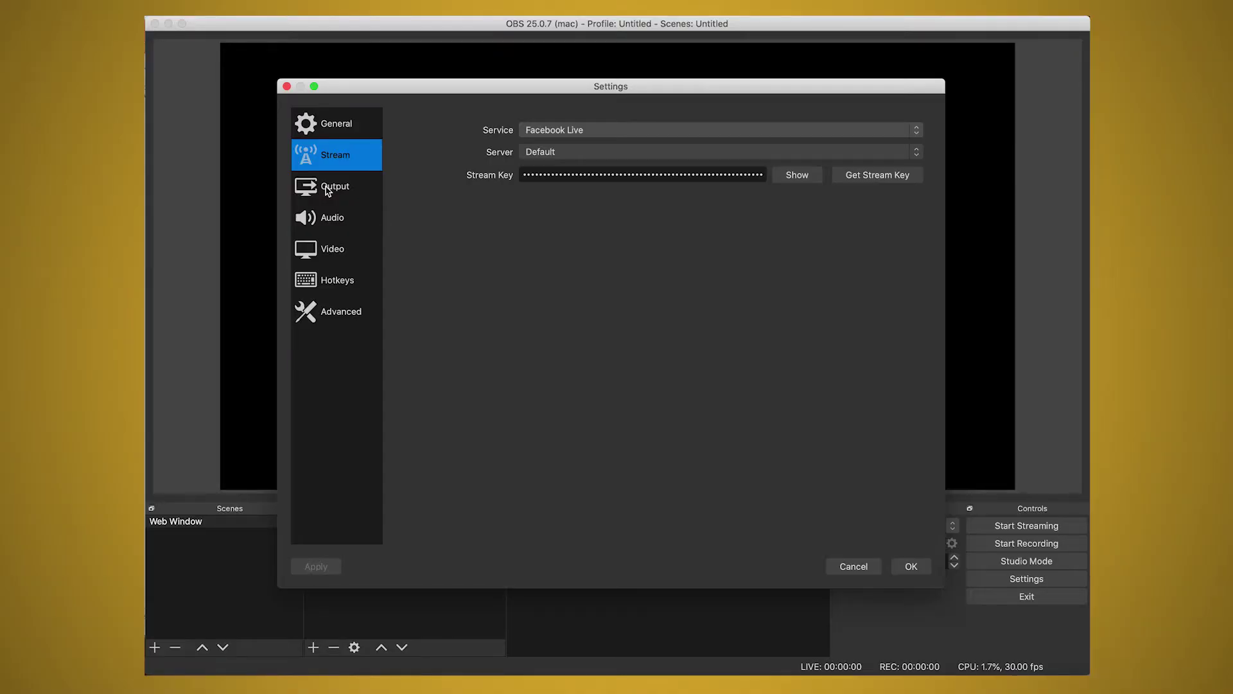
- In the output settings, try Same as stream for the recording quality, and set it back to High Quality, Medium File Size
{"action": "left_click", "coordinate": [328, 188]}
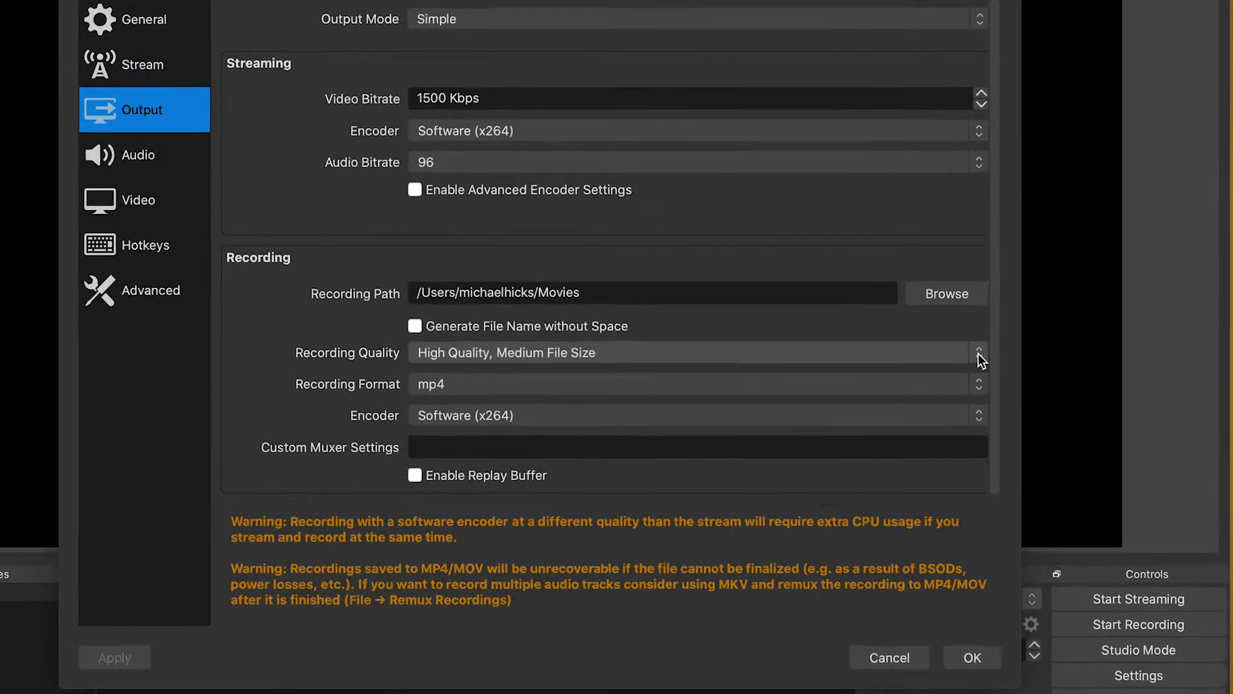
{"action": "left_click", "coordinate": [883, 357]}
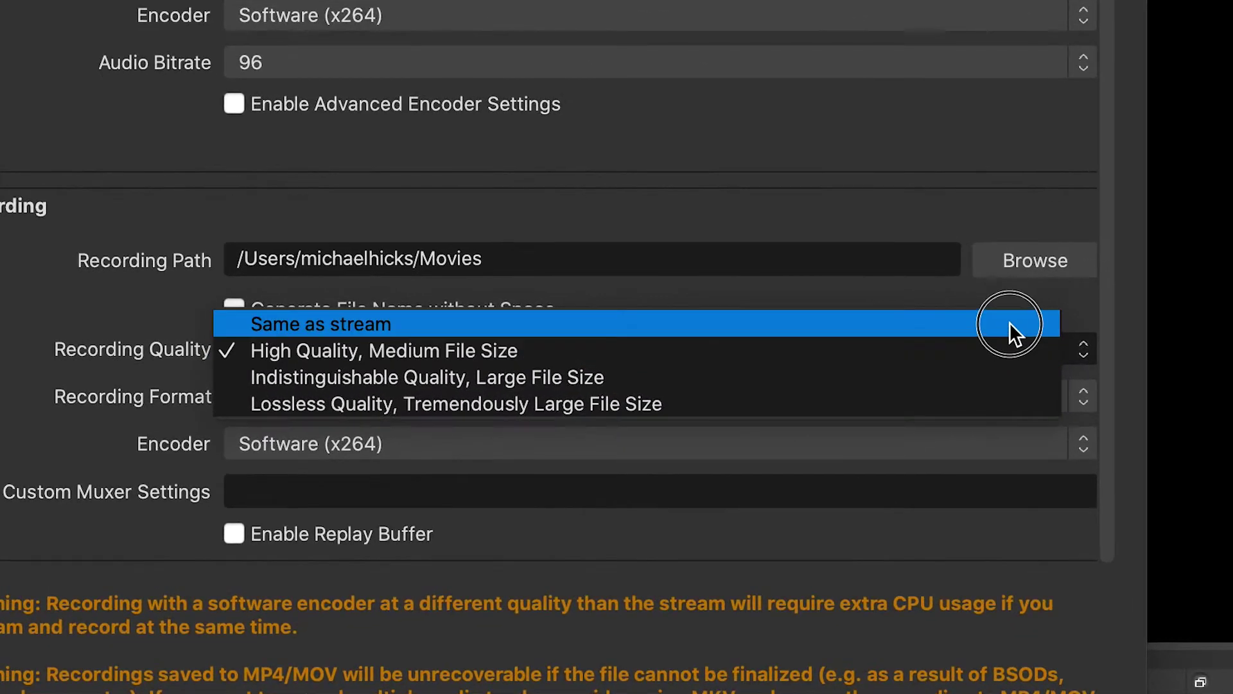
{"action": "left_click", "coordinate": [995, 328]}
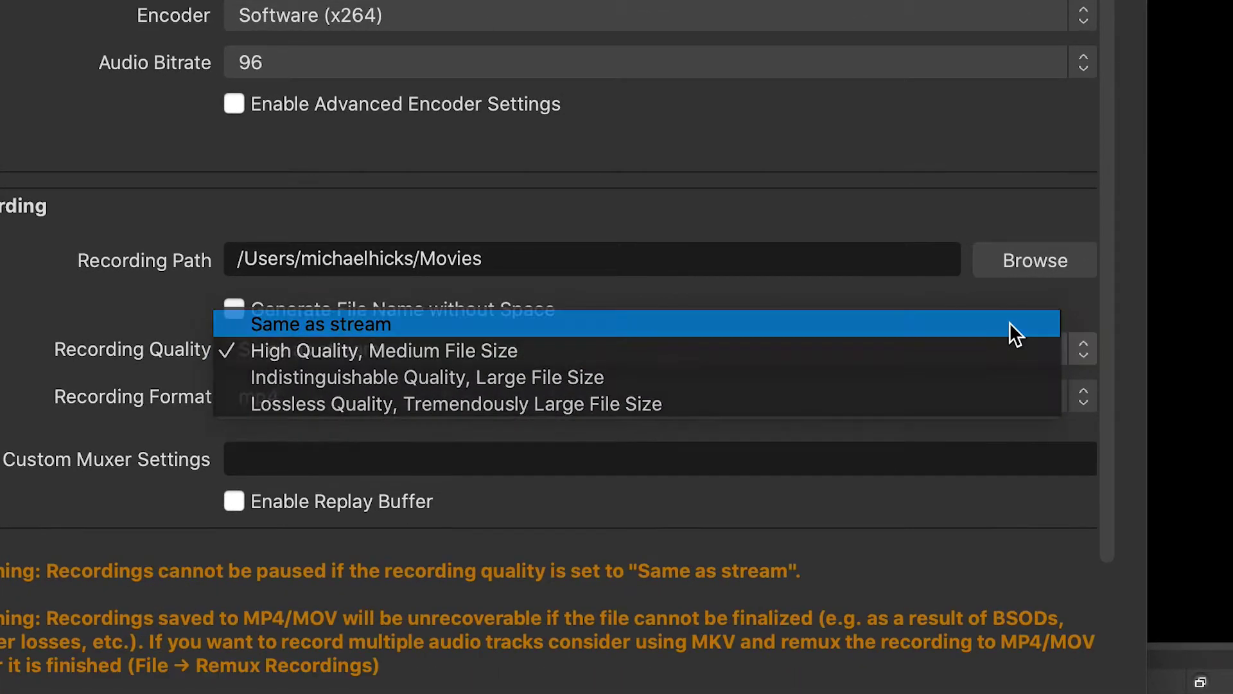
{"action": "left_click", "coordinate": [1081, 350]}
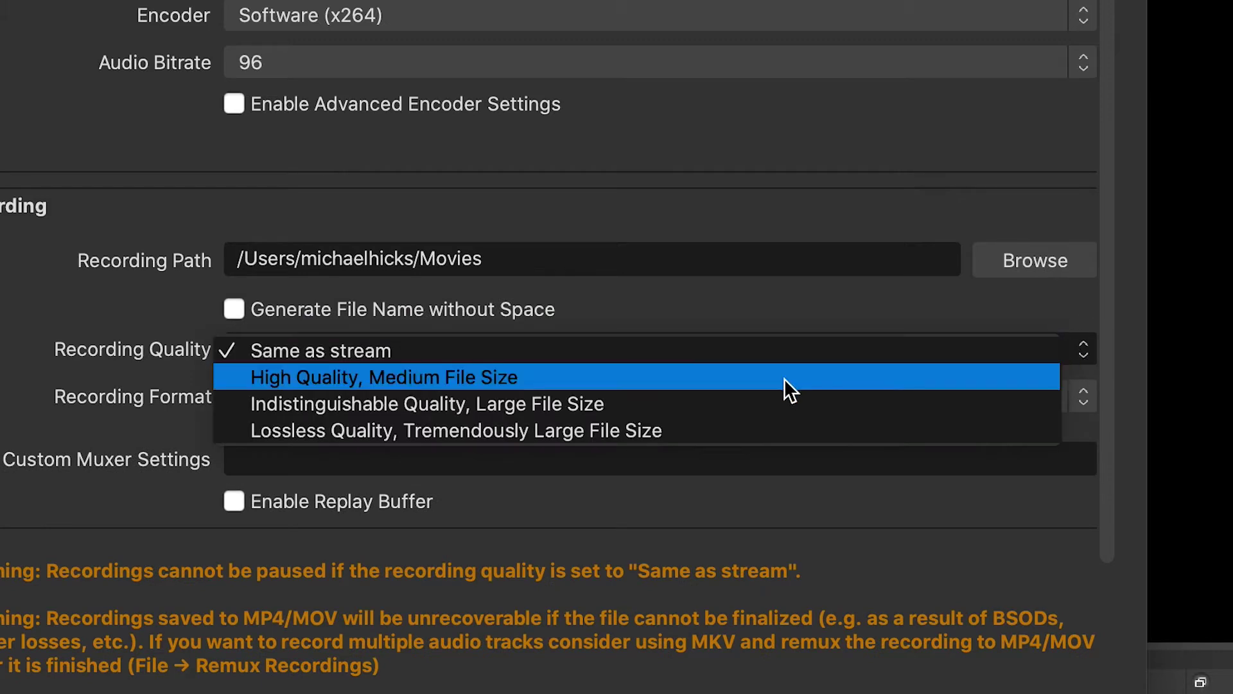
{"action": "left_click", "coordinate": [480, 380]}
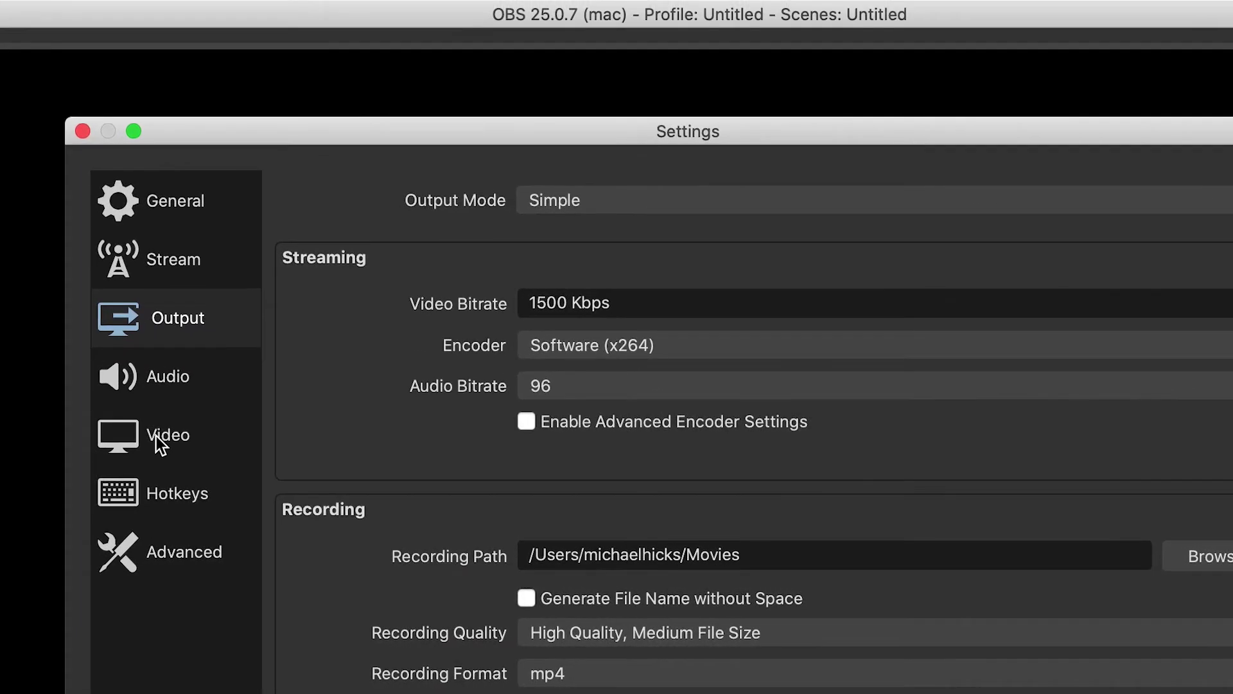
- Set the common FPS value to 30 in the video settings and accept the settings
{"action": "left_click", "coordinate": [156, 435]}
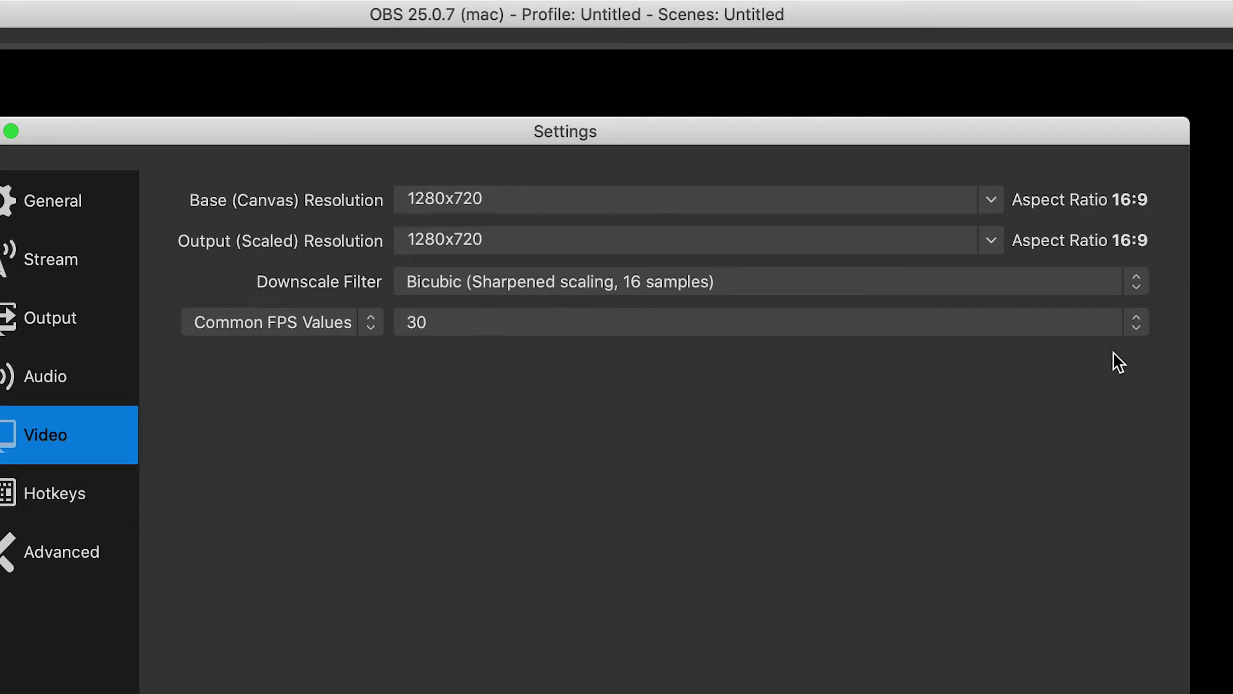
{"action": "left_click", "coordinate": [1138, 326]}
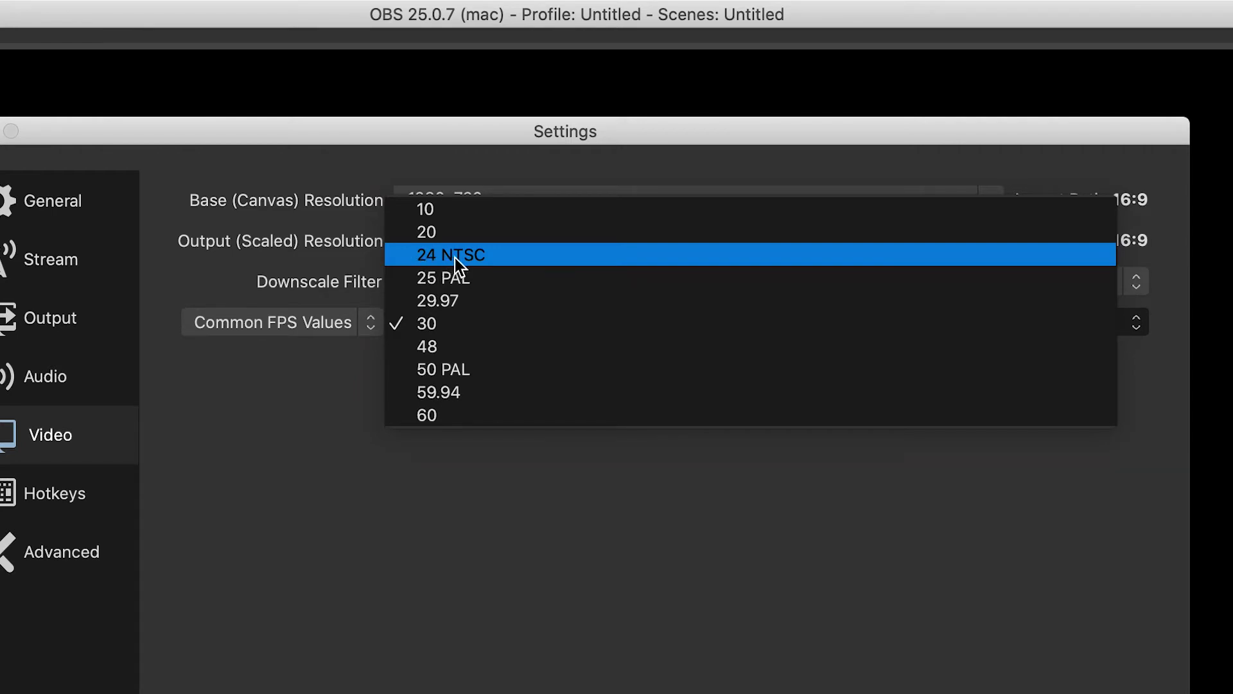
{"action": "left_click", "coordinate": [443, 325]}
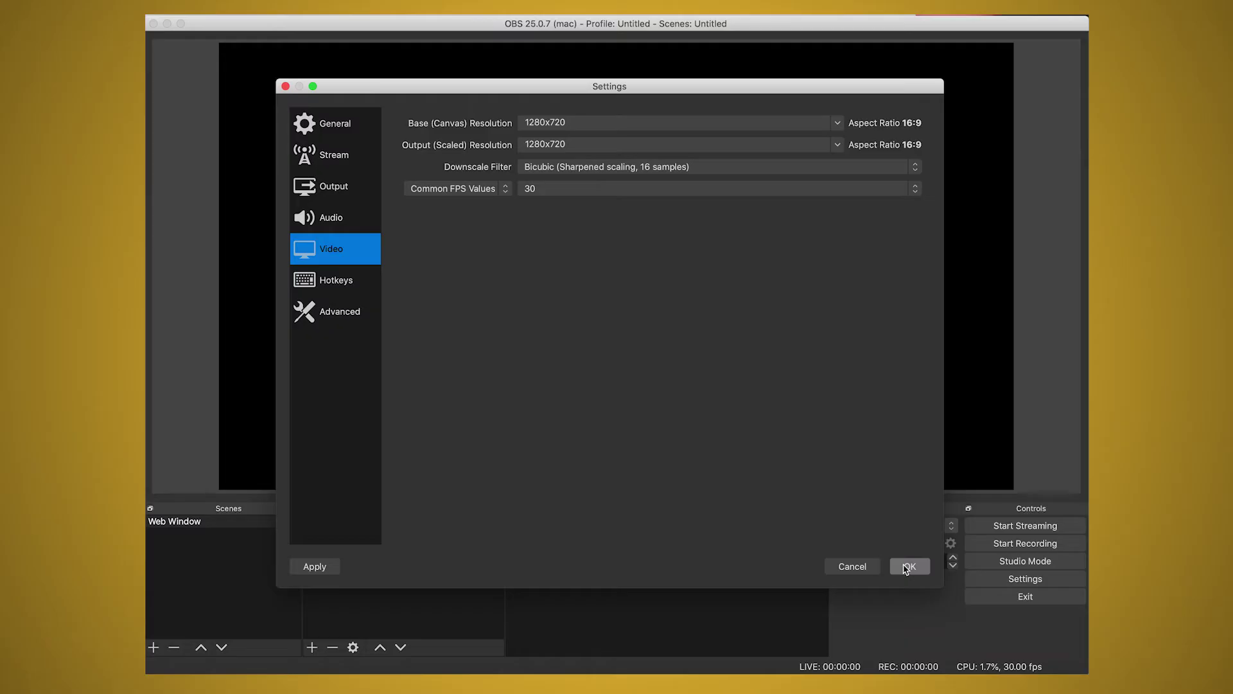
{"action": "left_click", "coordinate": [909, 567]}
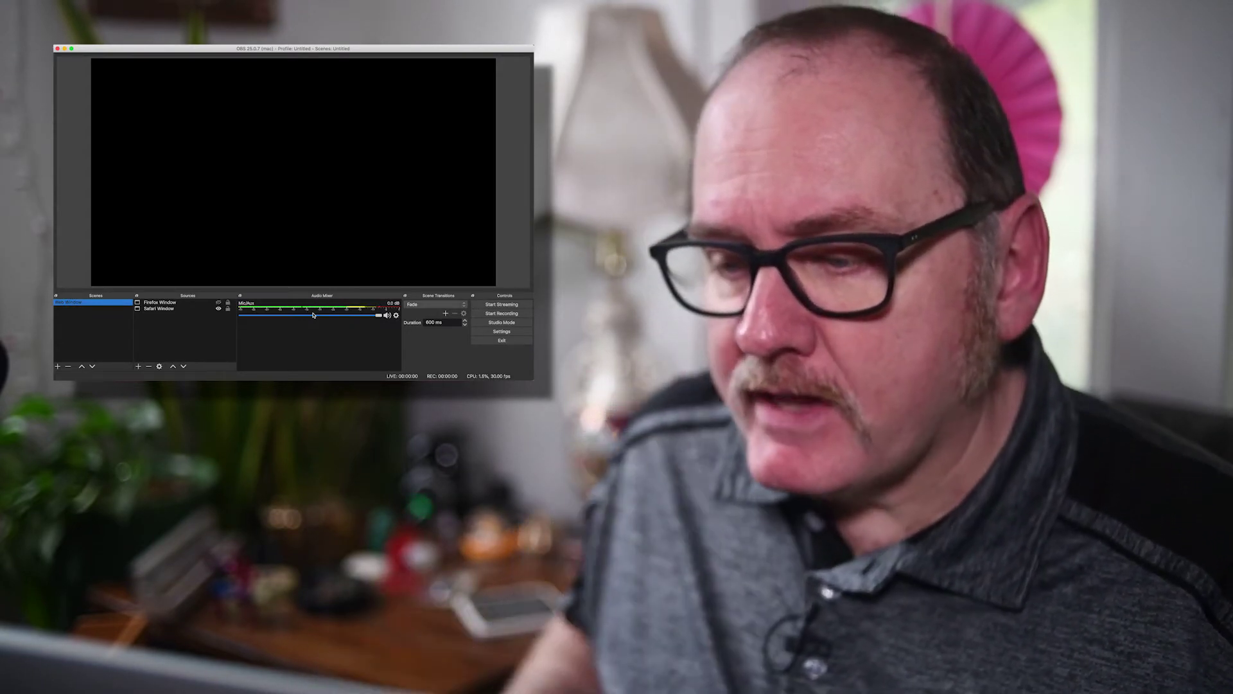
- Set the Mic/Auxiliary Audio device to Disabled in the audio settings and accept the change
{"action": "left_click", "coordinate": [502, 331]}
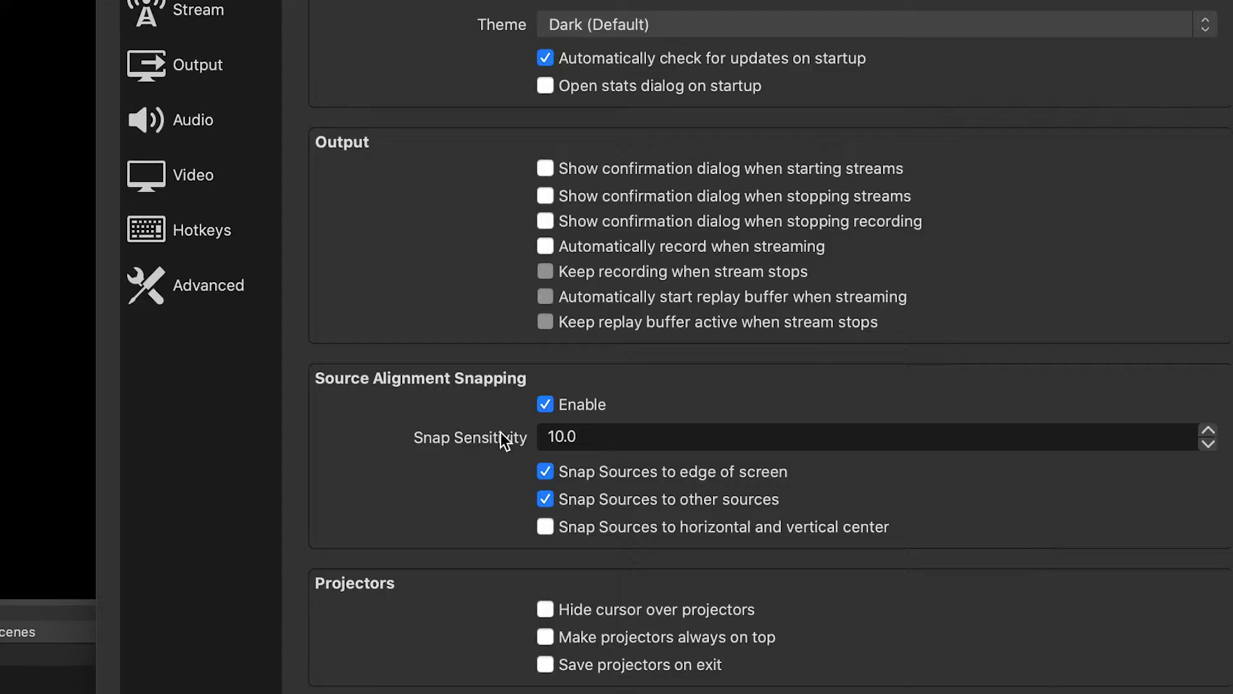
{"action": "left_click", "coordinate": [171, 122]}
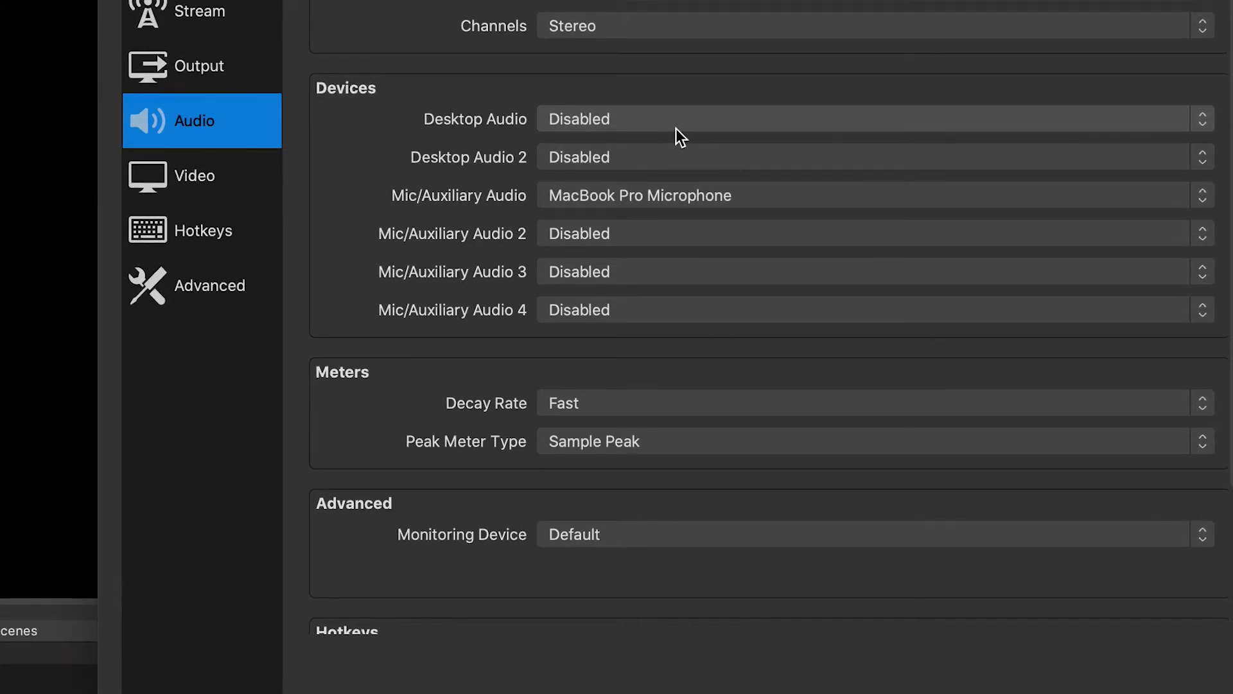
{"action": "left_click", "coordinate": [1203, 203]}
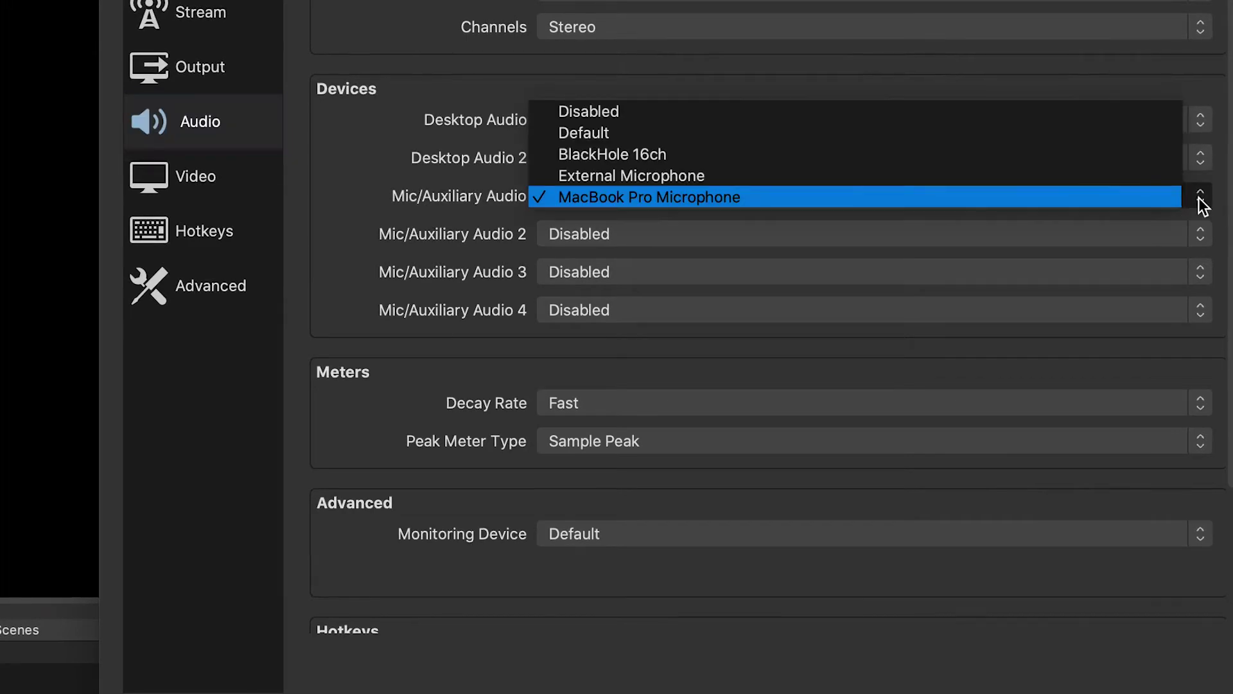
{"action": "left_click", "coordinate": [788, 118]}
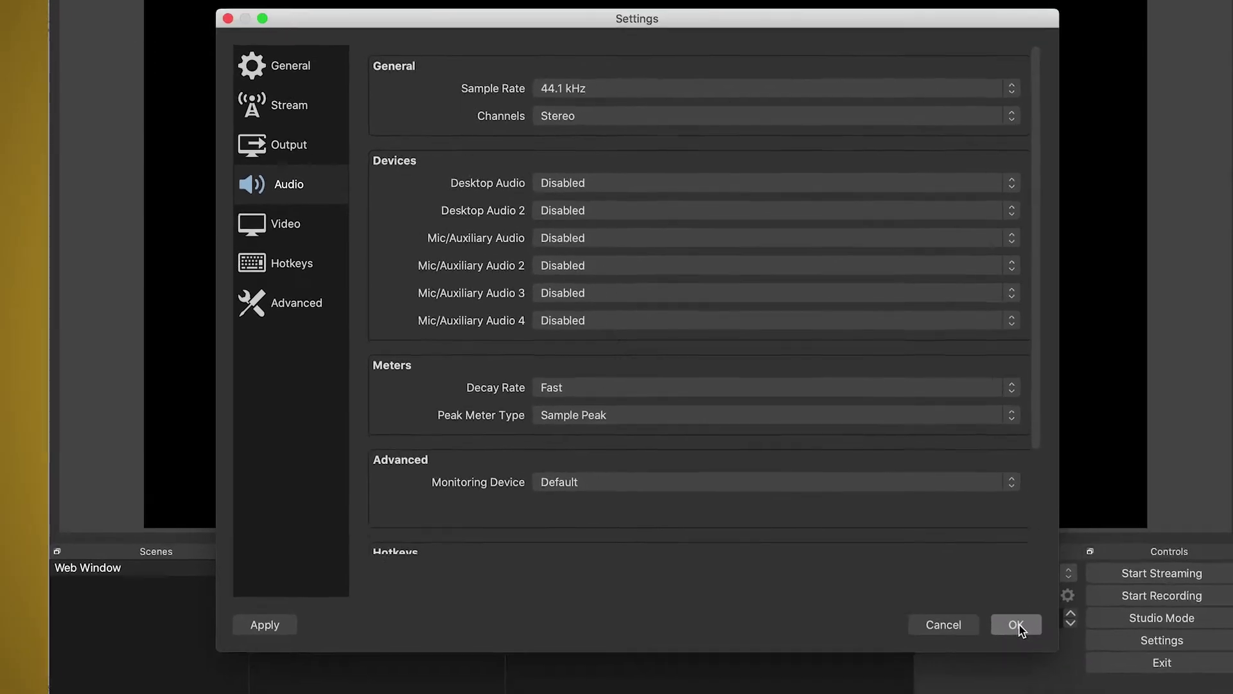
{"action": "left_click", "coordinate": [1207, 693]}
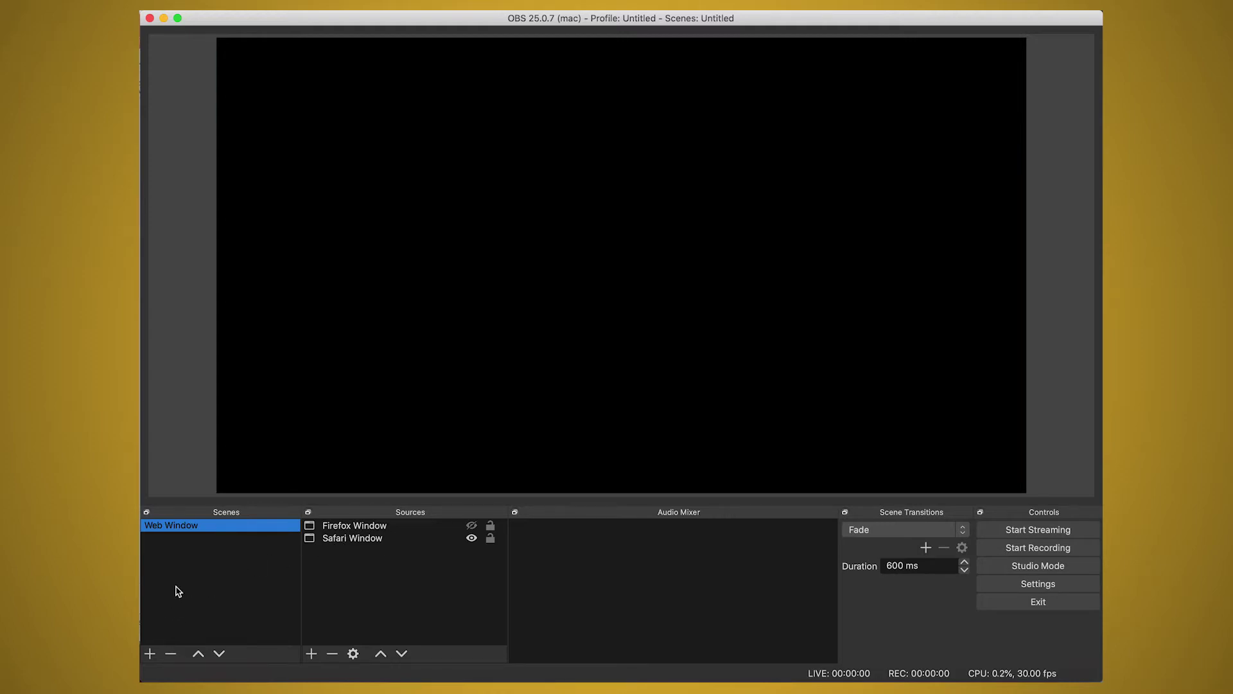
- Add a new scene named Black
{"action": "left_click", "coordinate": [150, 654]}
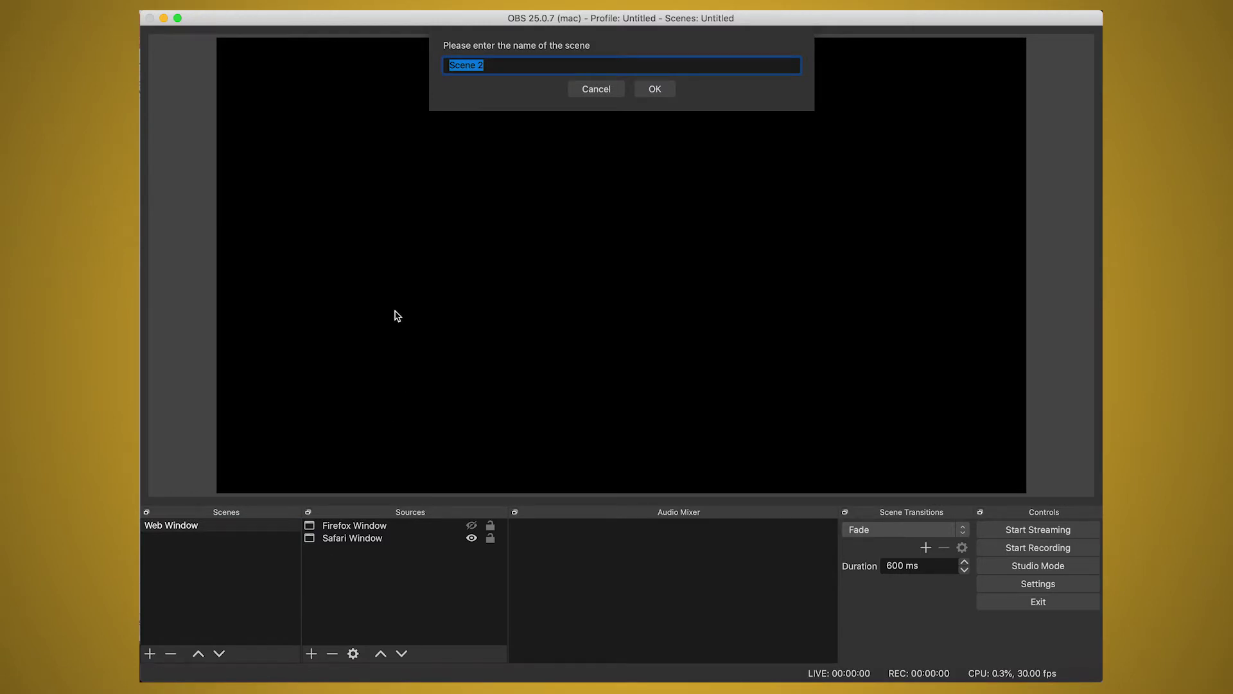
{"action": "type", "text": "Black"}
{"action": "left_click", "coordinate": [655, 90]}
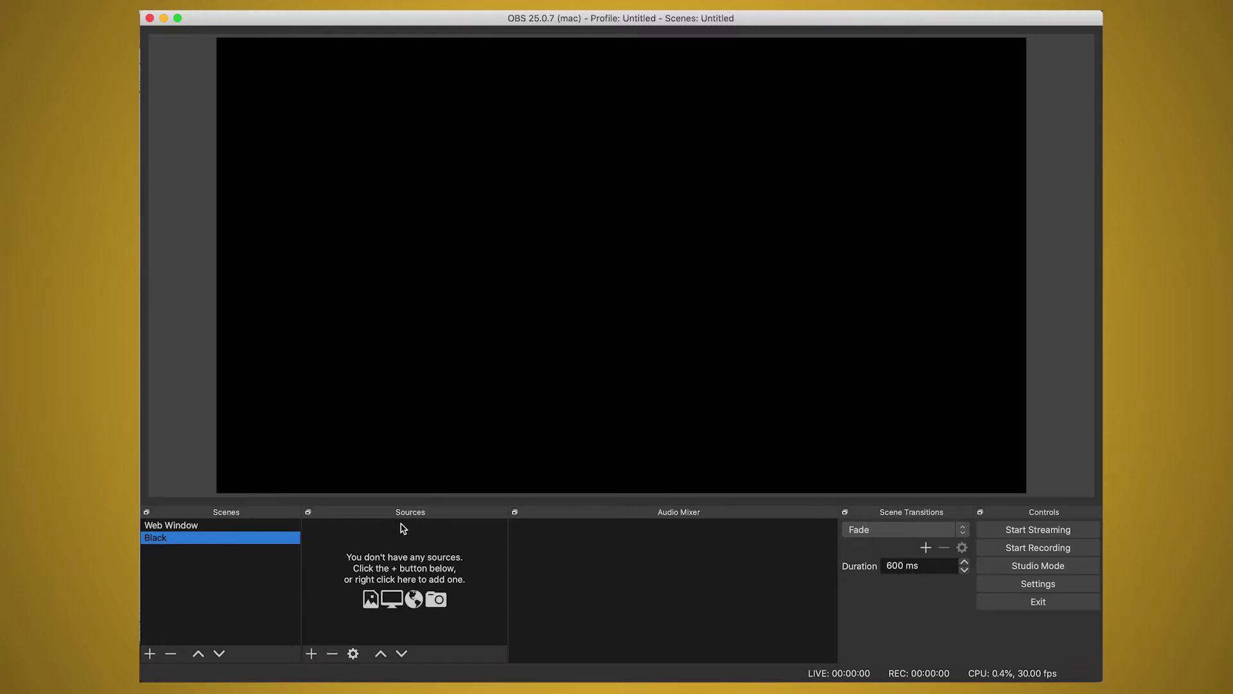
- Add a Color Source named Black Source to the Black scene
{"action": "left_click", "coordinate": [312, 655]}
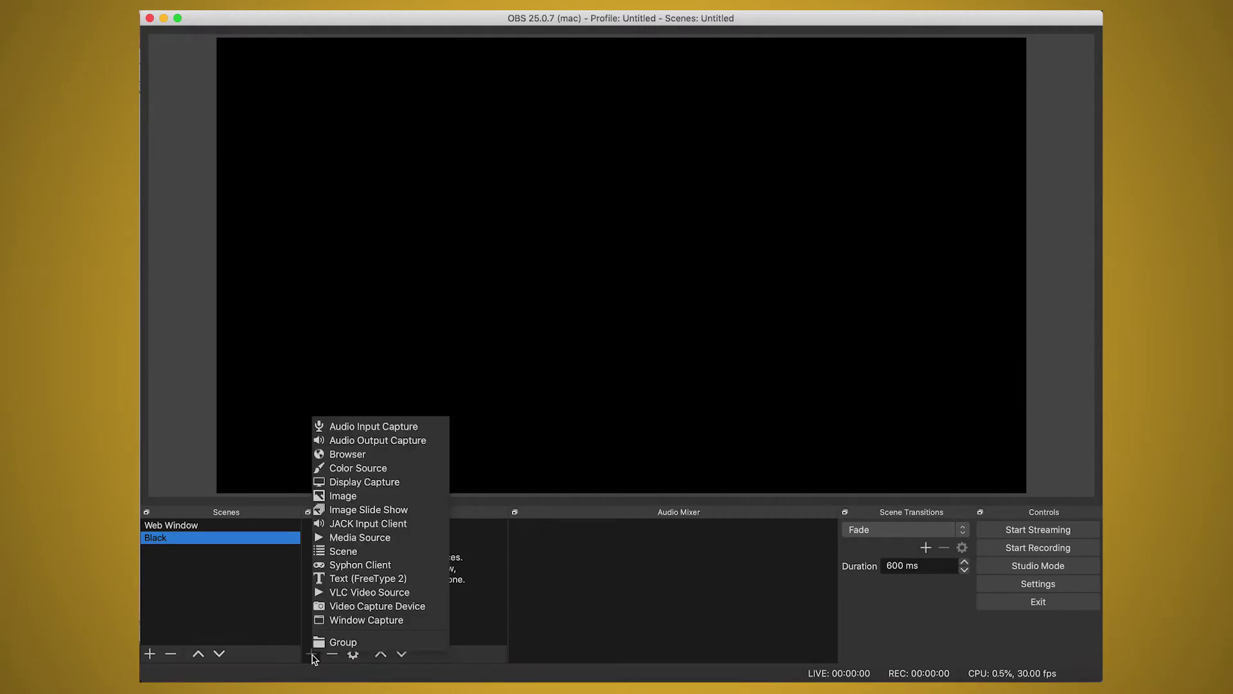
{"action": "left_click", "coordinate": [364, 470]}
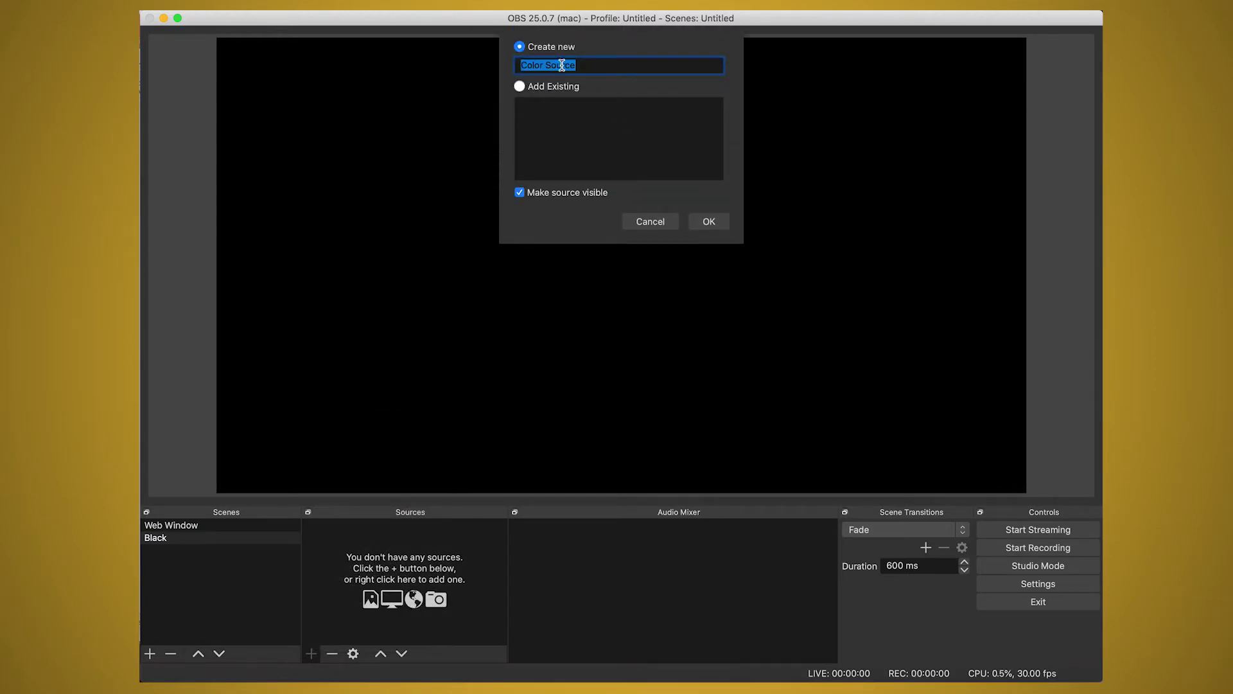
{"action": "double_click", "coordinate": [527, 65]}
{"action": "key", "text": "fn"}
{"action": "key", "text": "fn"}
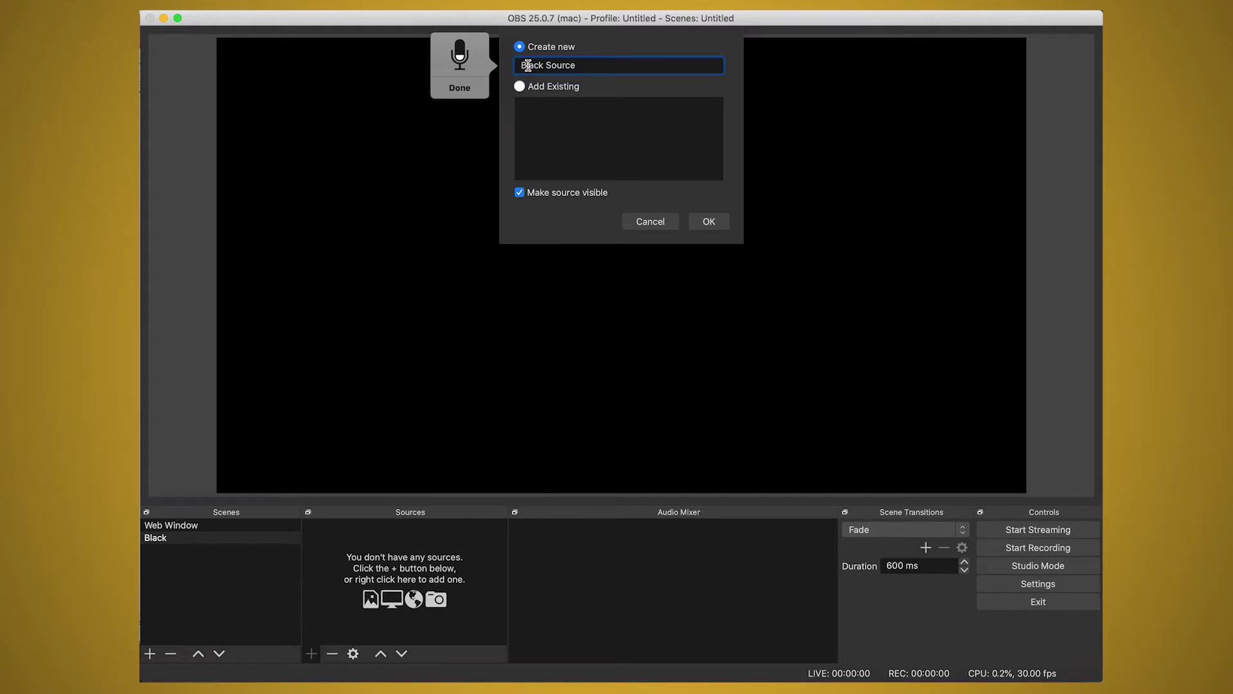
{"action": "key", "text": "fn"}
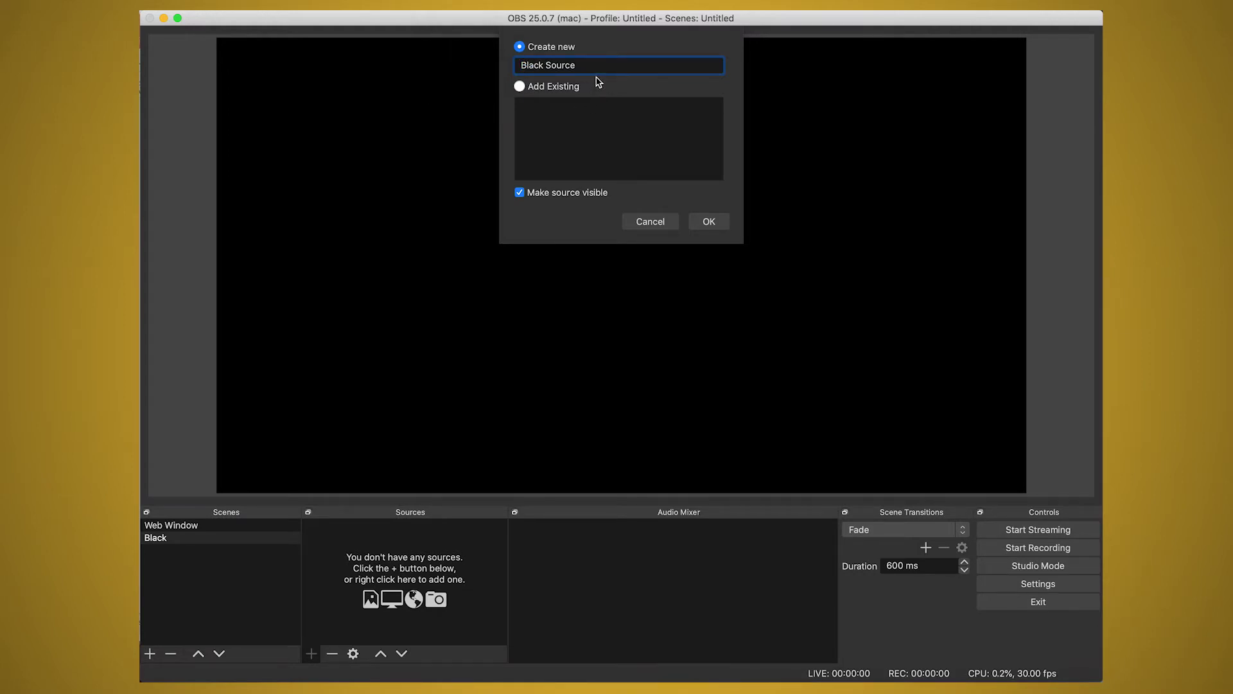
{"action": "left_click", "coordinate": [710, 222]}
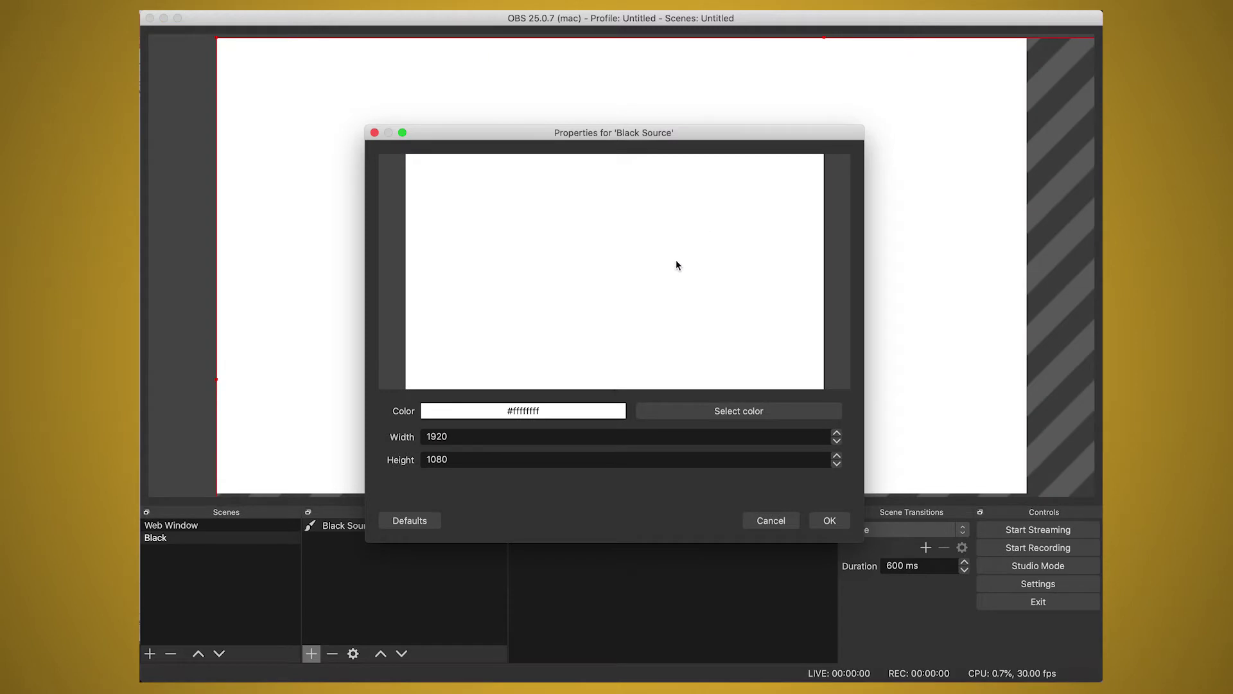
- Set the colour of Black Source to black (#000000) and fit the source to the screen
{"action": "left_click", "coordinate": [738, 413]}
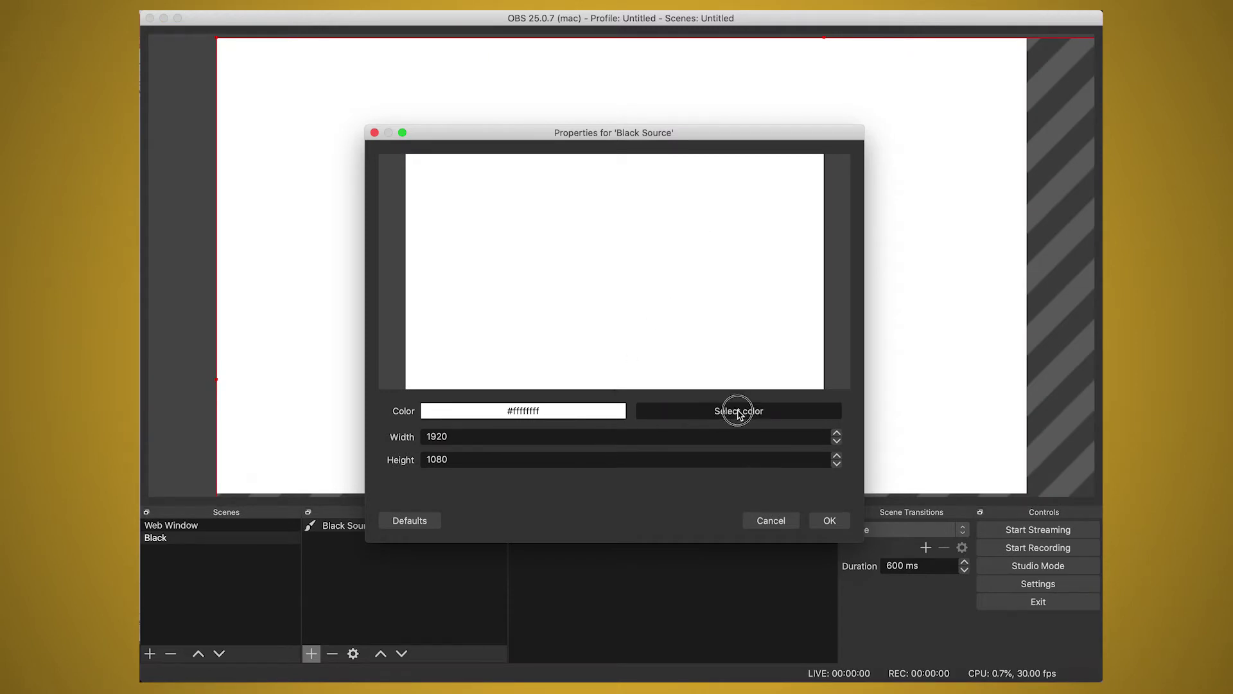
{"action": "left_click_drag", "start_coordinate": [765, 186], "coordinate": [763, 357]}
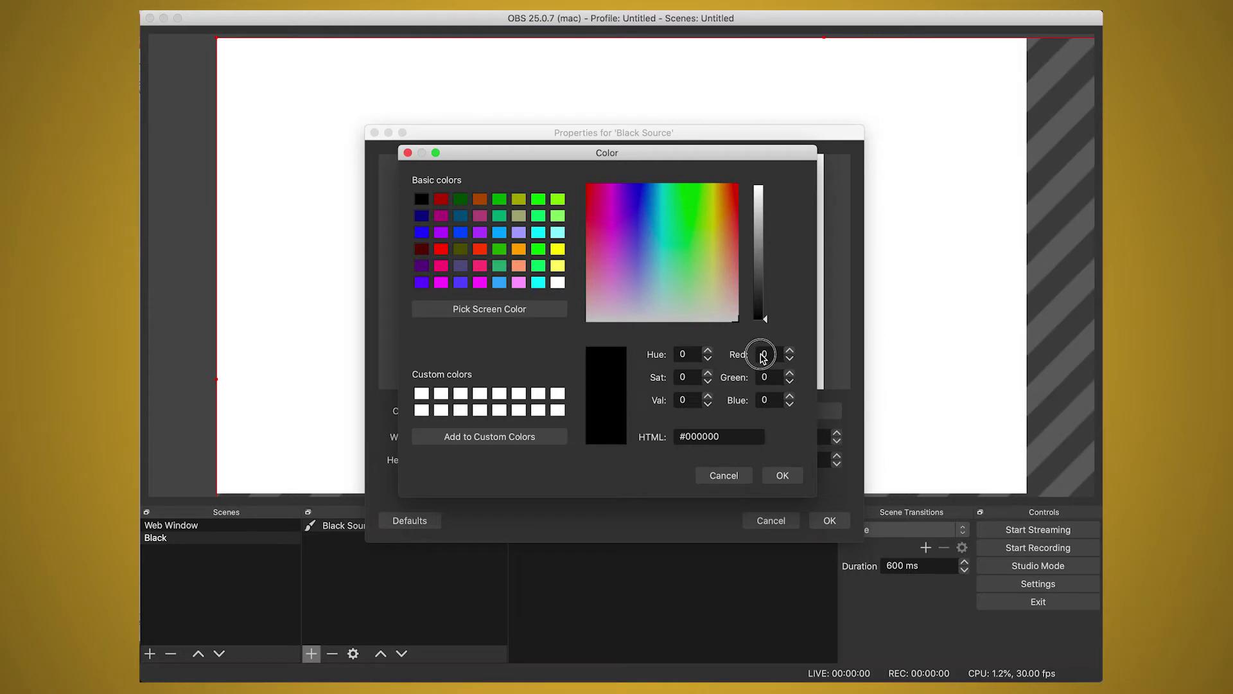
{"action": "left_click", "coordinate": [784, 477]}
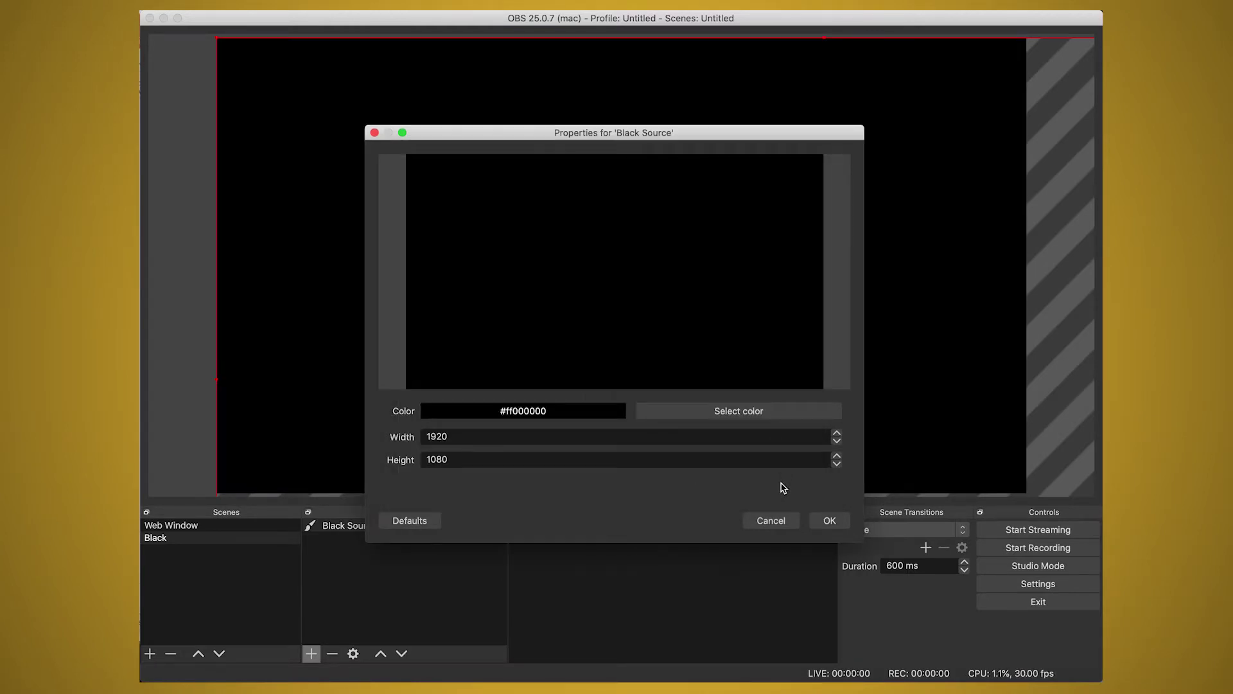
{"action": "left_click", "coordinate": [826, 518]}
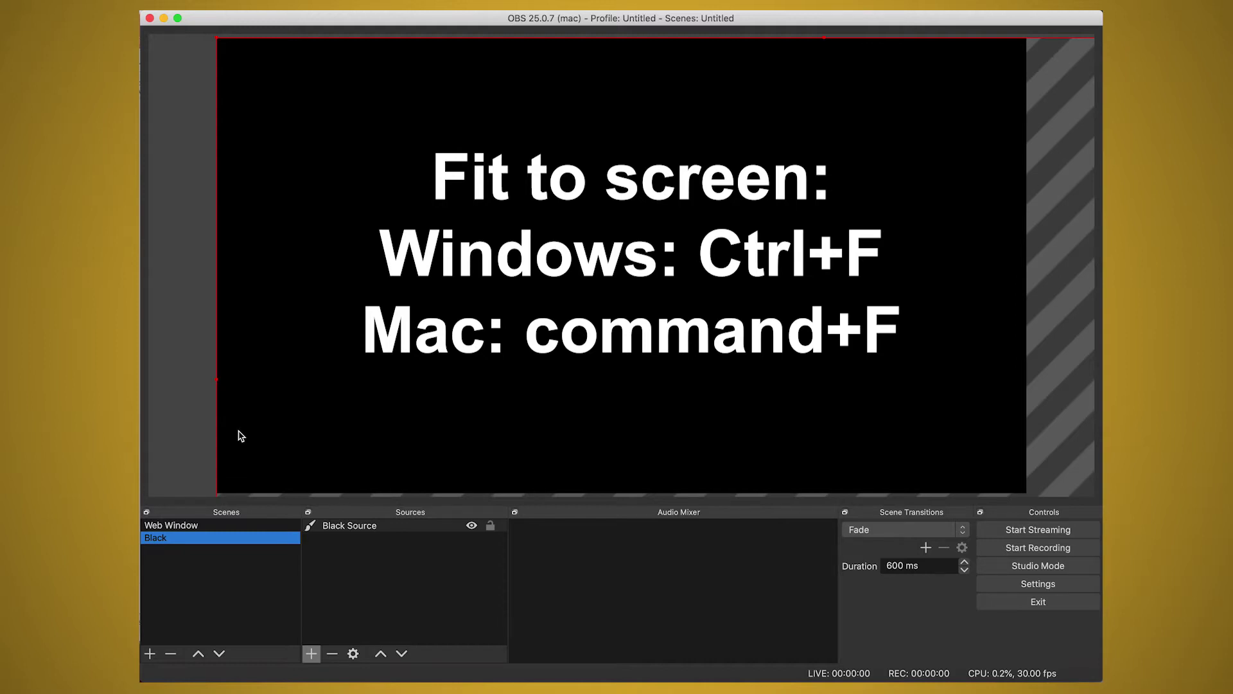
{"action": "key", "text": "super+f"}
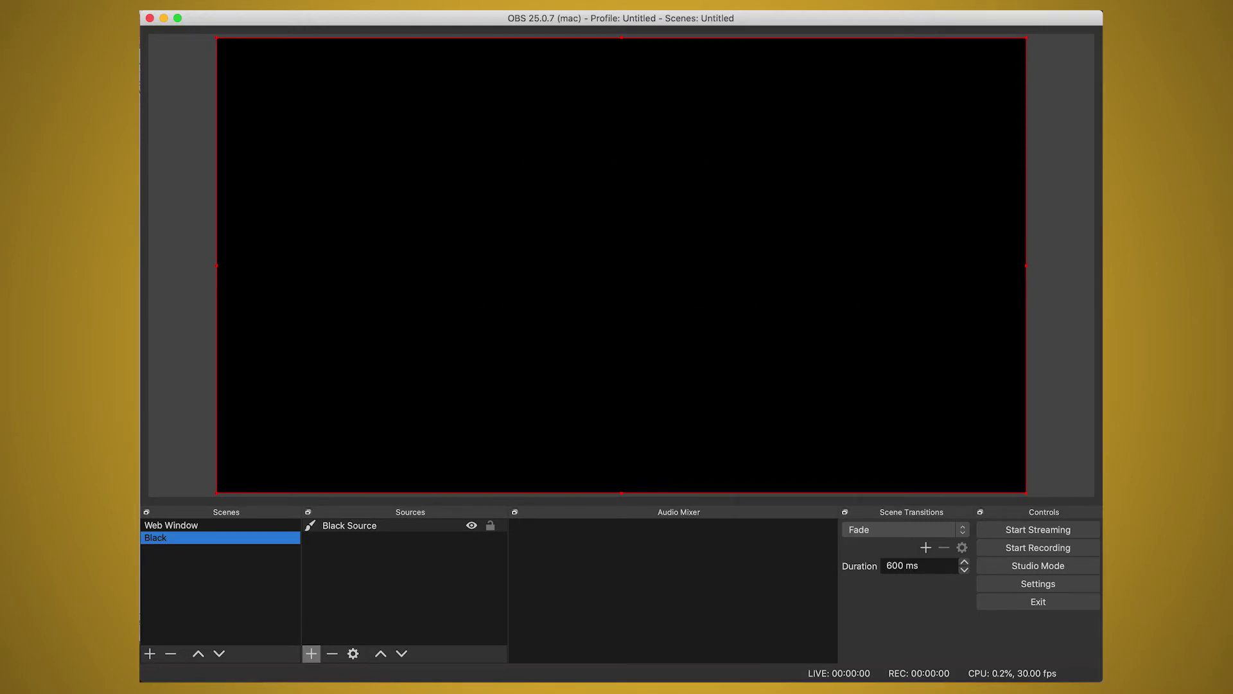
- Remove the Web Window scene and confirm its deletion
{"action": "left_click", "coordinate": [206, 531]}
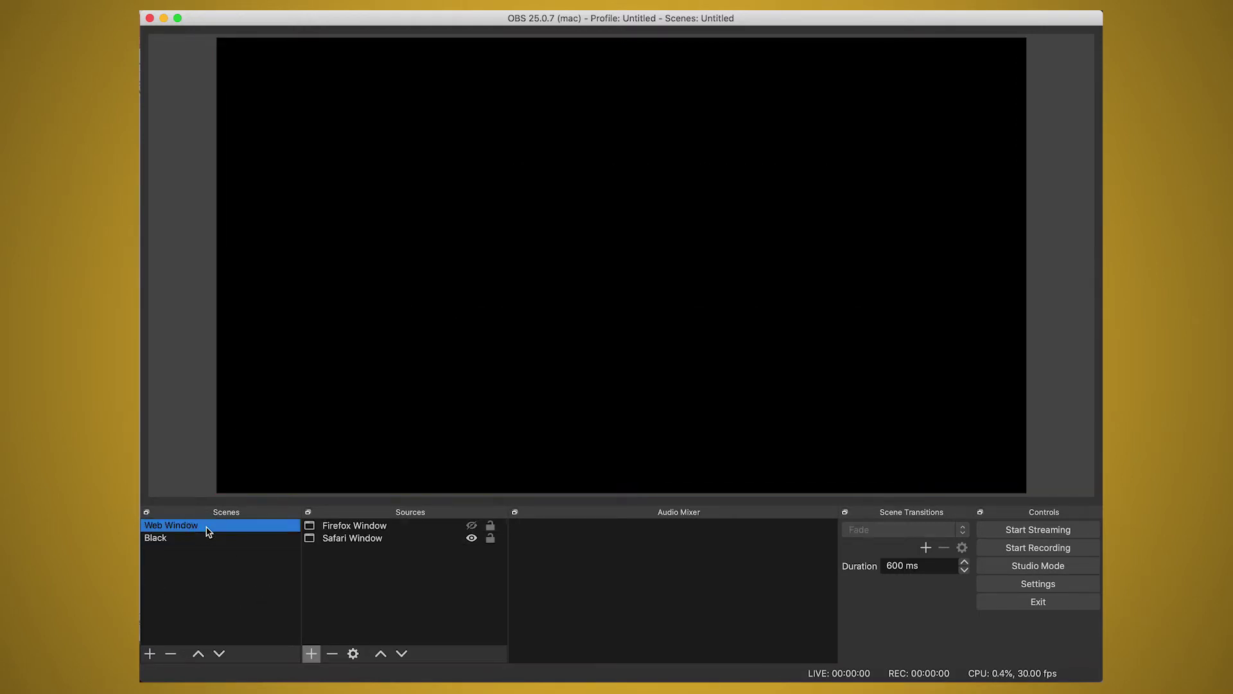
{"action": "left_click", "coordinate": [171, 654]}
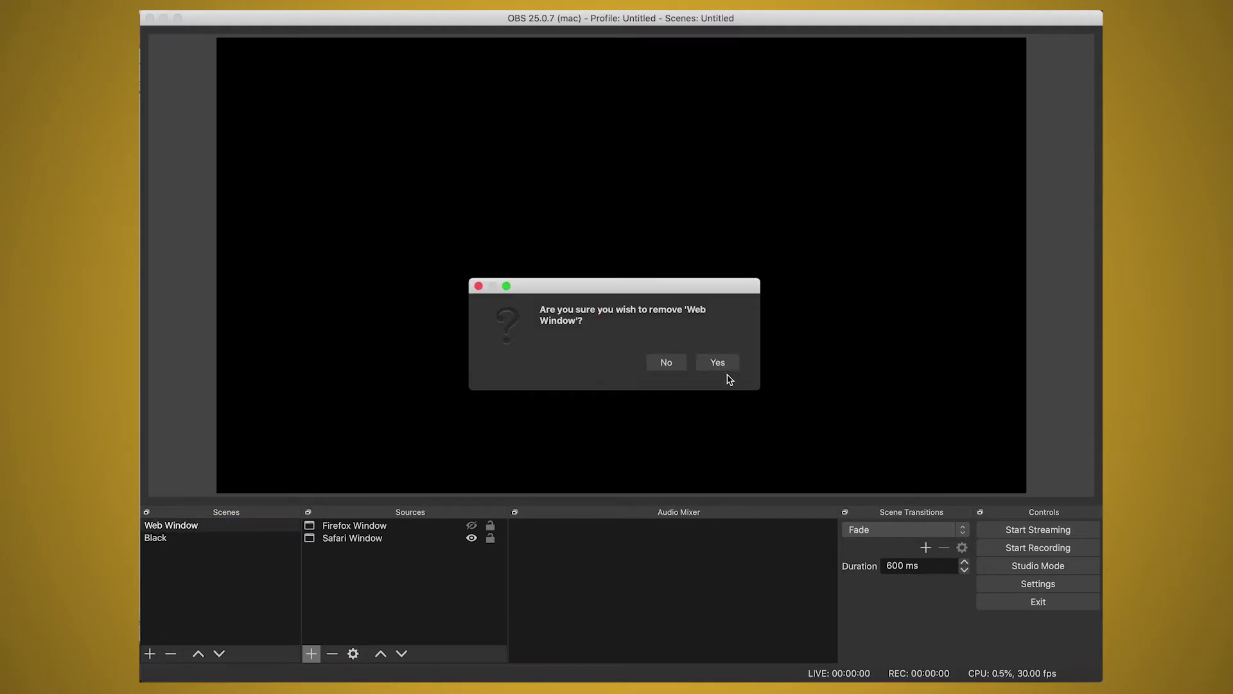
{"action": "left_click", "coordinate": [718, 363]}
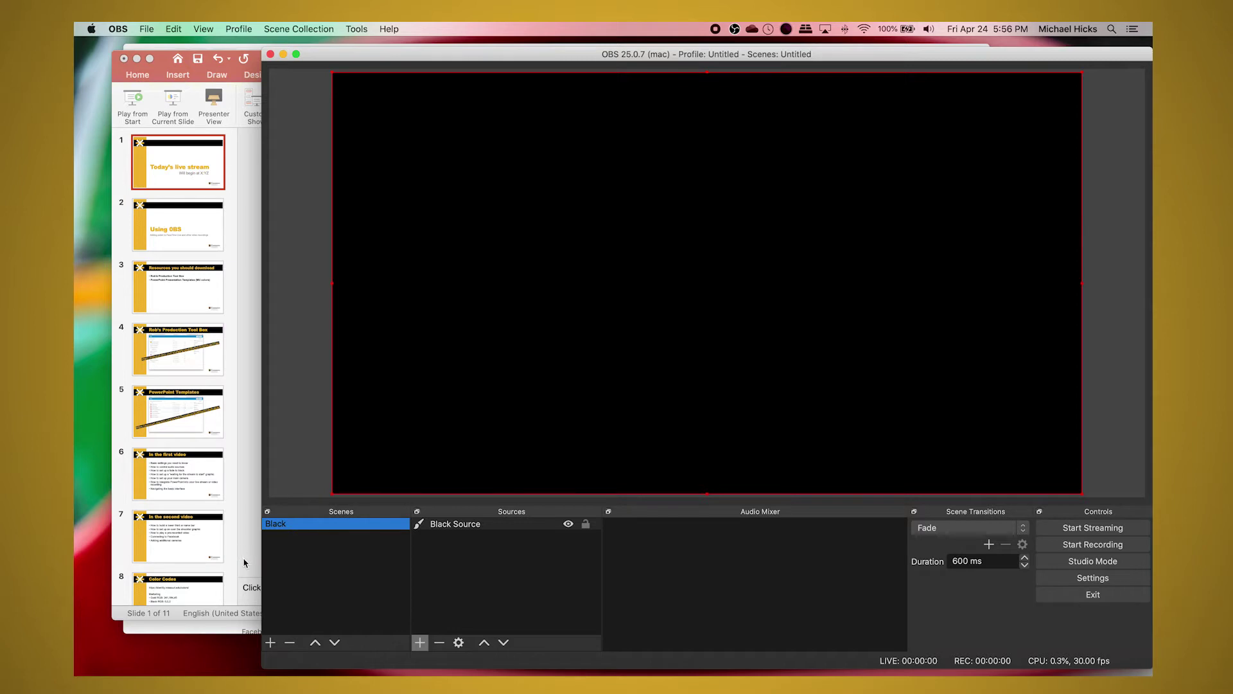
- Switch to PowerPoint and set up an export of the current slide as a PNG at 1920 × 1080
{"action": "left_click", "coordinate": [239, 537]}
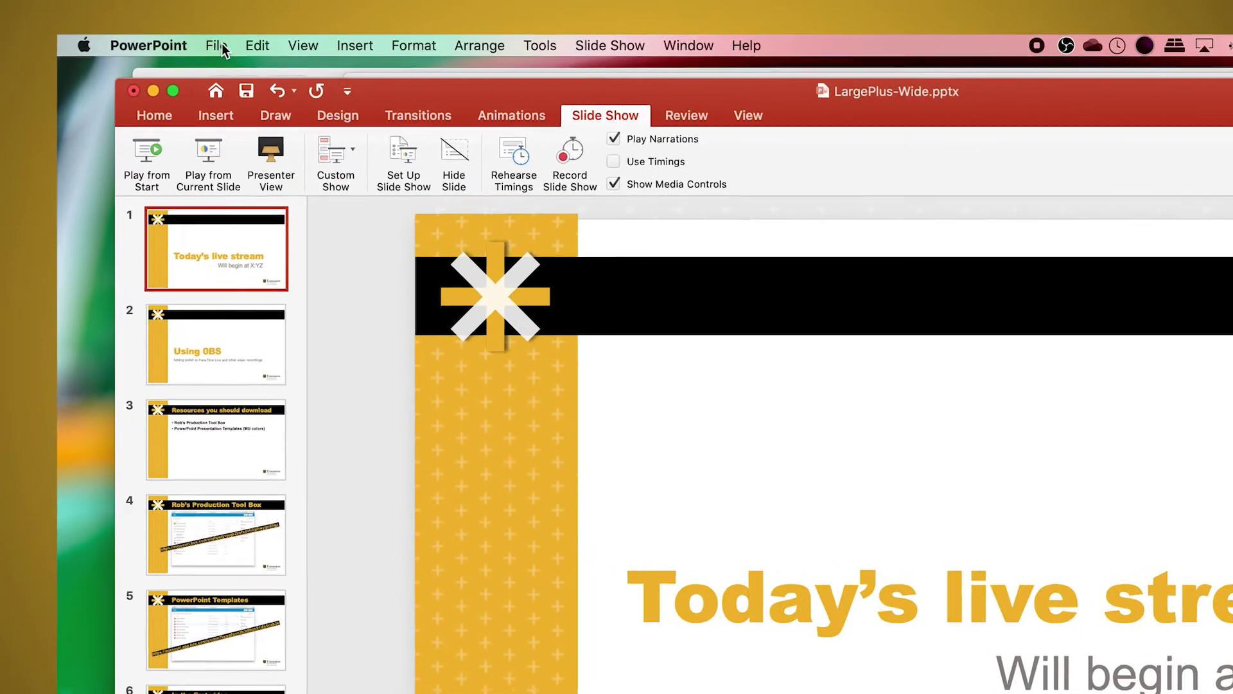
{"action": "left_click", "coordinate": [199, 37]}
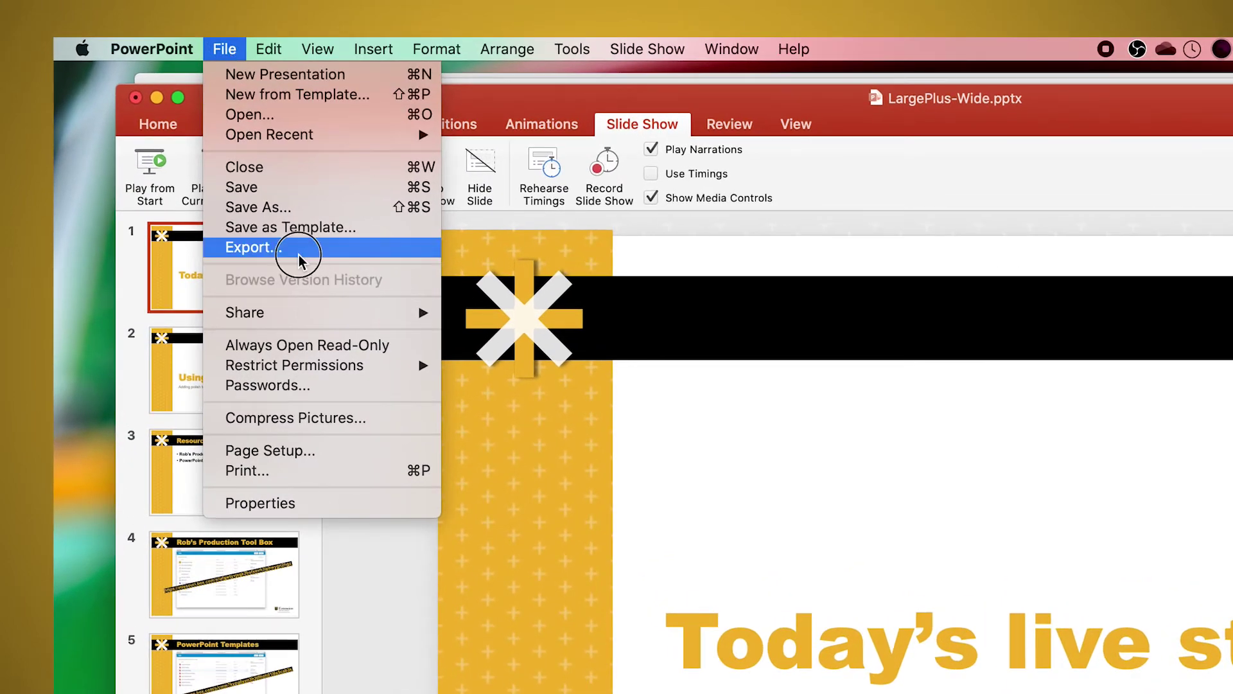
{"action": "left_click", "coordinate": [324, 245]}
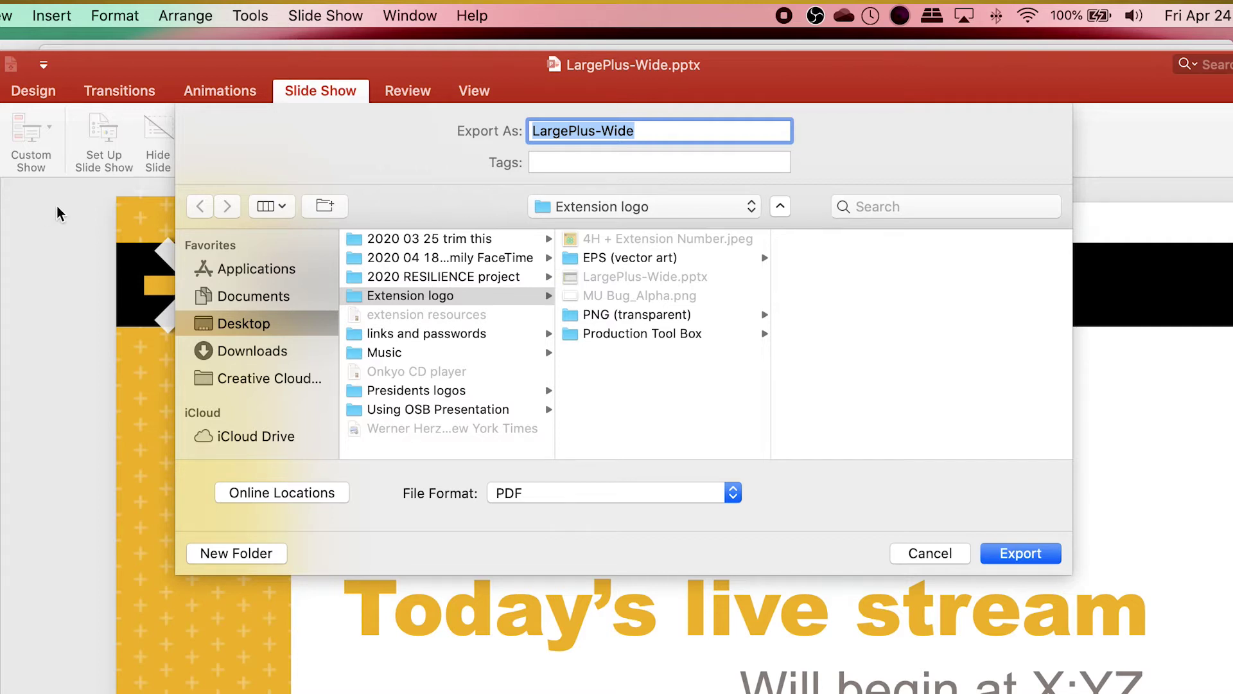
{"action": "left_click", "coordinate": [733, 493]}
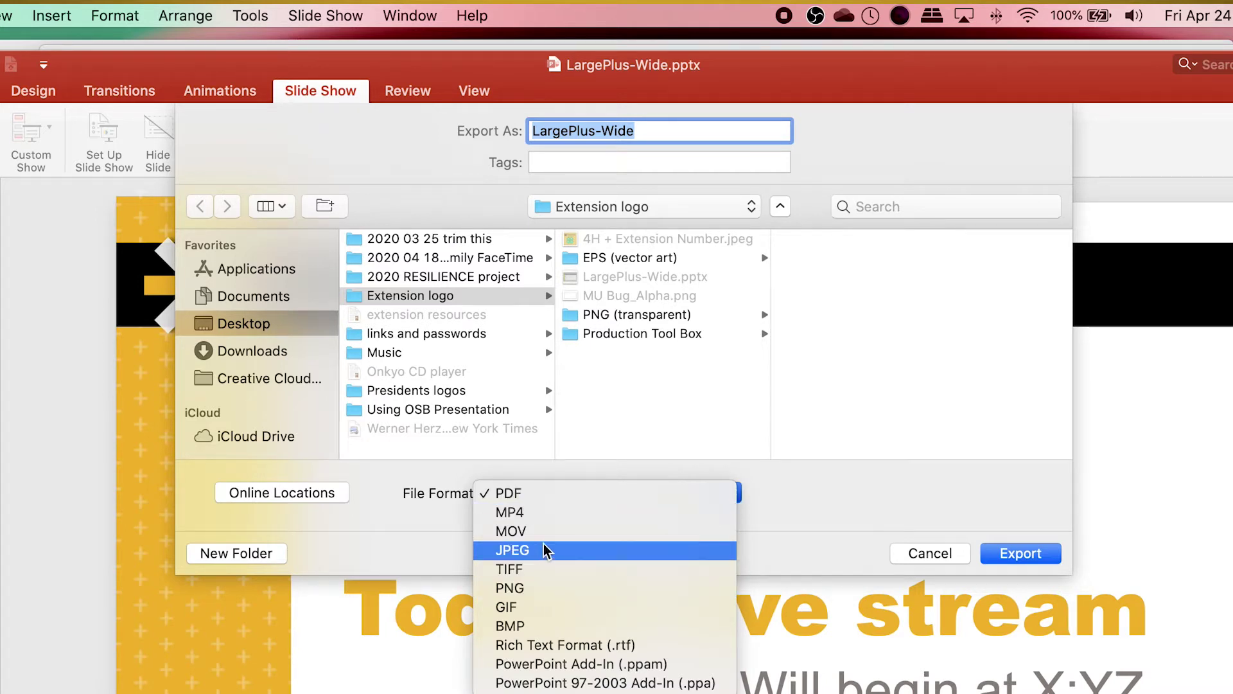
{"action": "left_click", "coordinate": [522, 589]}
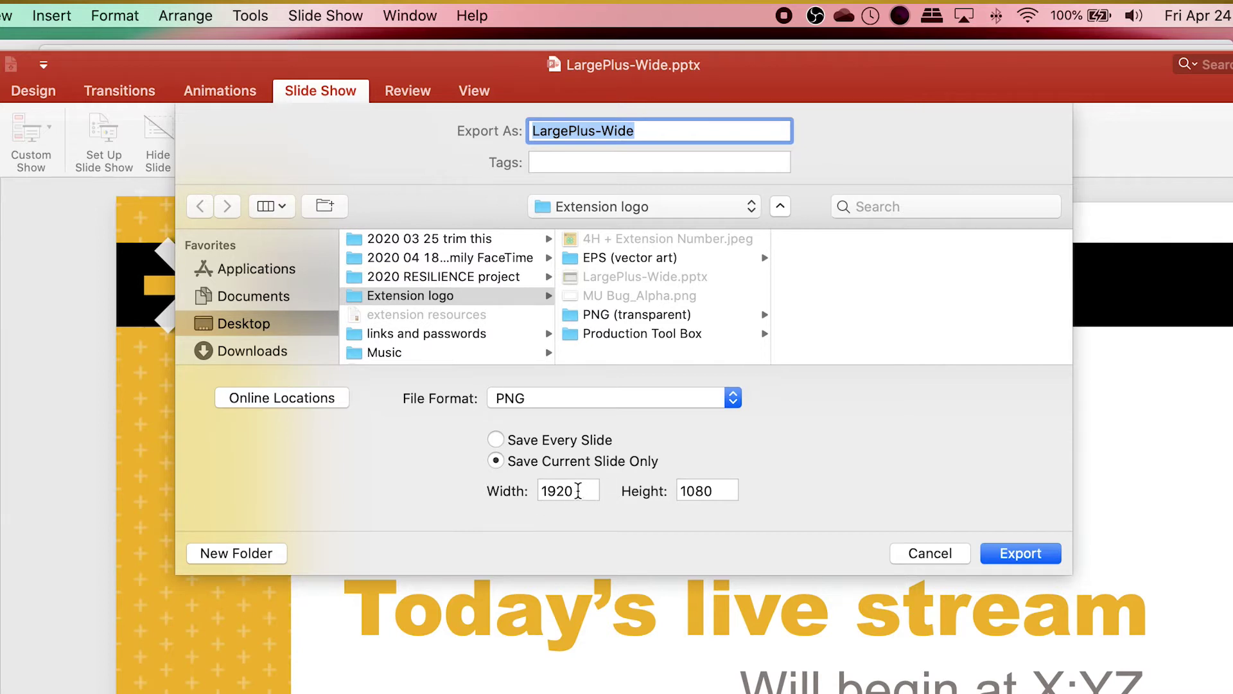
{"action": "left_click_drag", "start_coordinate": [578, 490], "coordinate": [523, 495]}
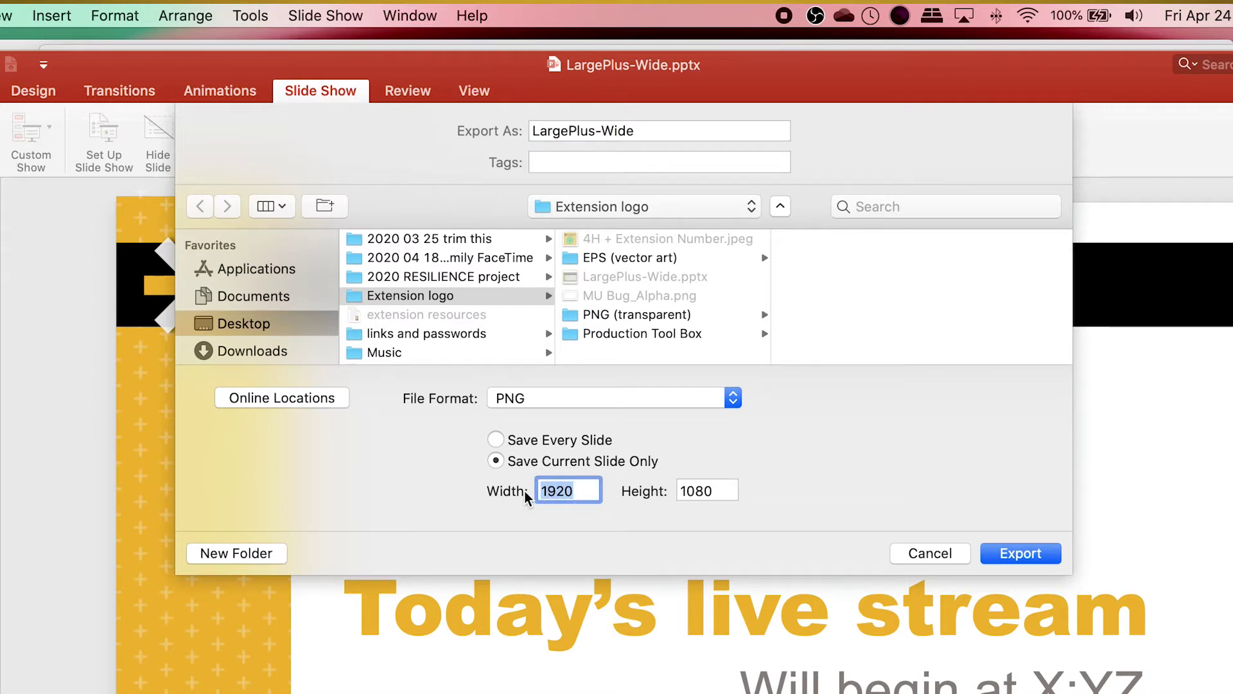
{"action": "type", "text": "192"}
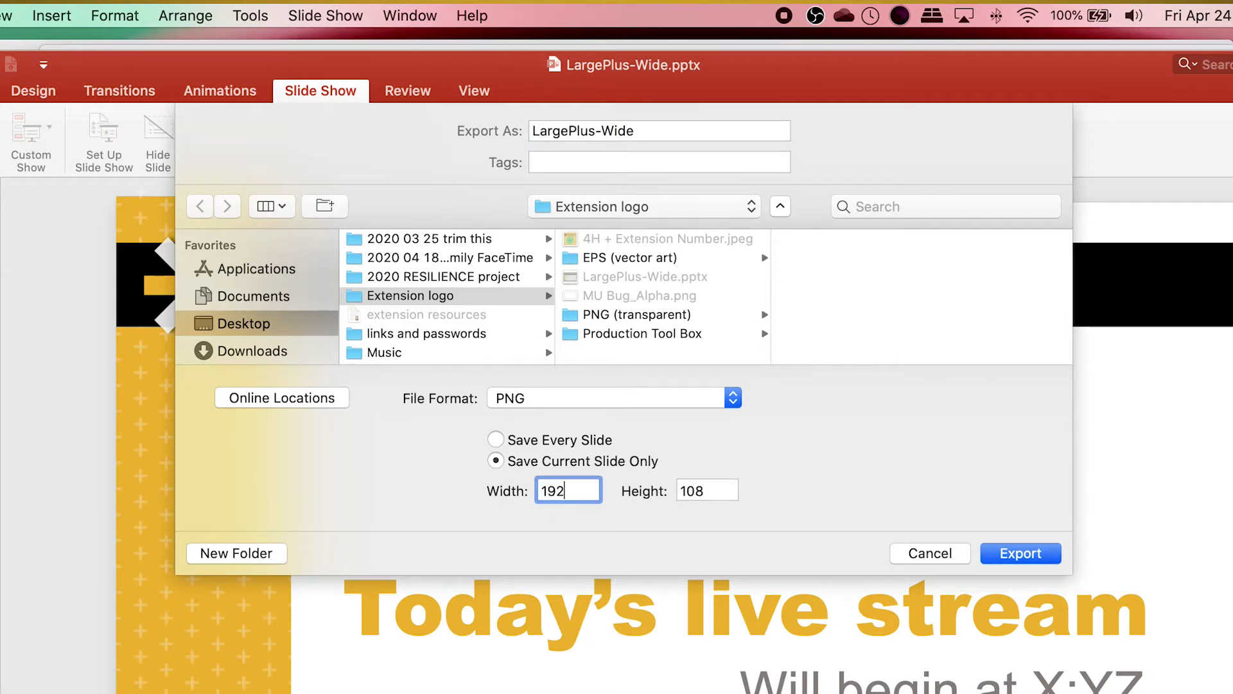
{"action": "type", "text": "0"}
- Export the slide under the name "waiting room" to the Using OSB Presentation folder on the Desktop
{"action": "left_click", "coordinate": [747, 209]}
{"action": "left_click", "coordinate": [656, 228]}
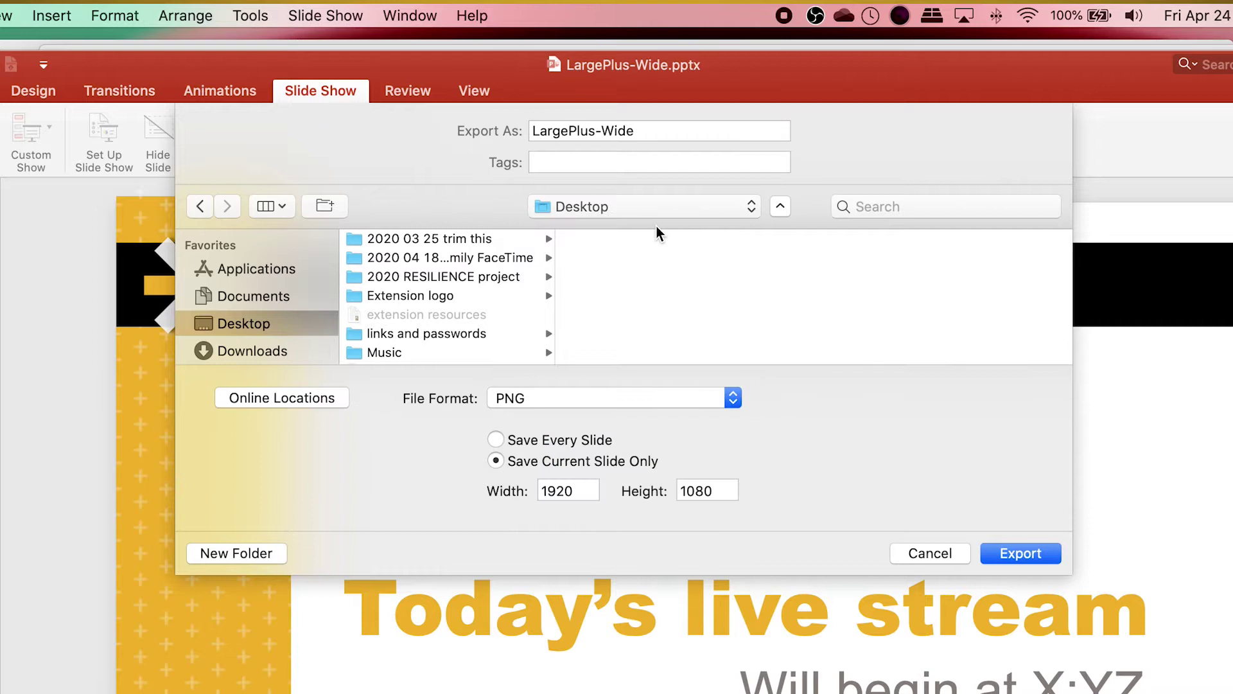
{"action": "scroll", "coordinate": [407, 322], "scroll_direction": "down", "scroll_amount": 3}
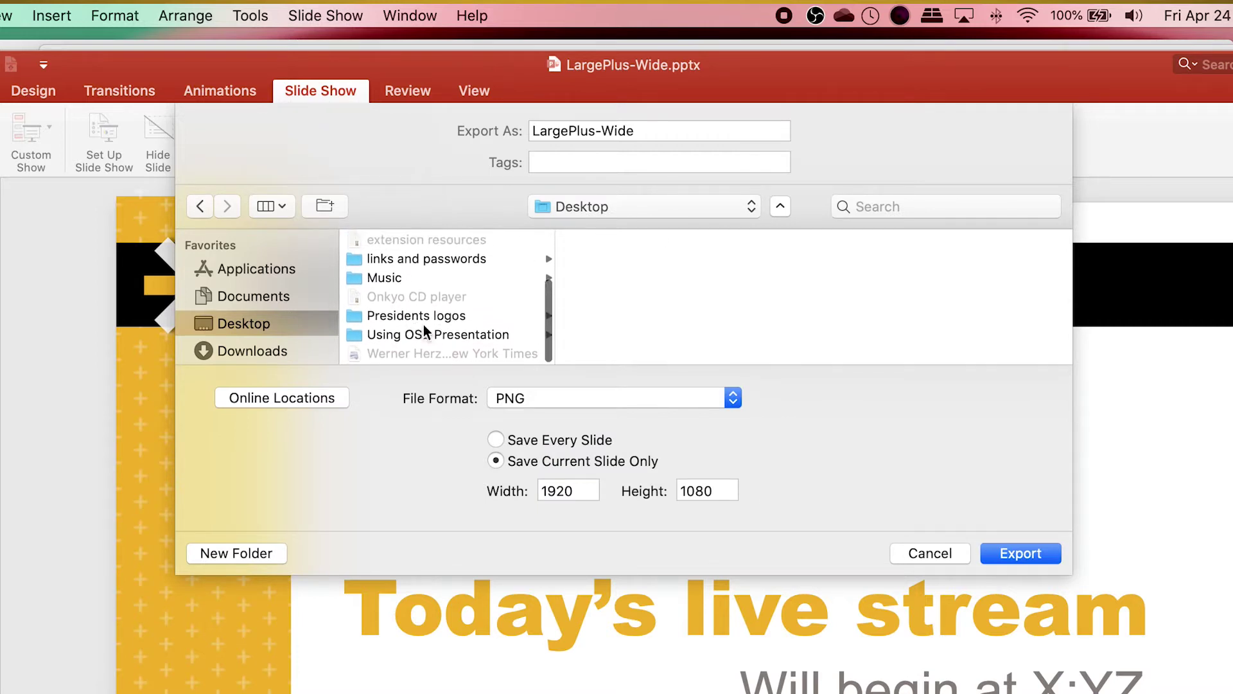
{"action": "left_click", "coordinate": [440, 335]}
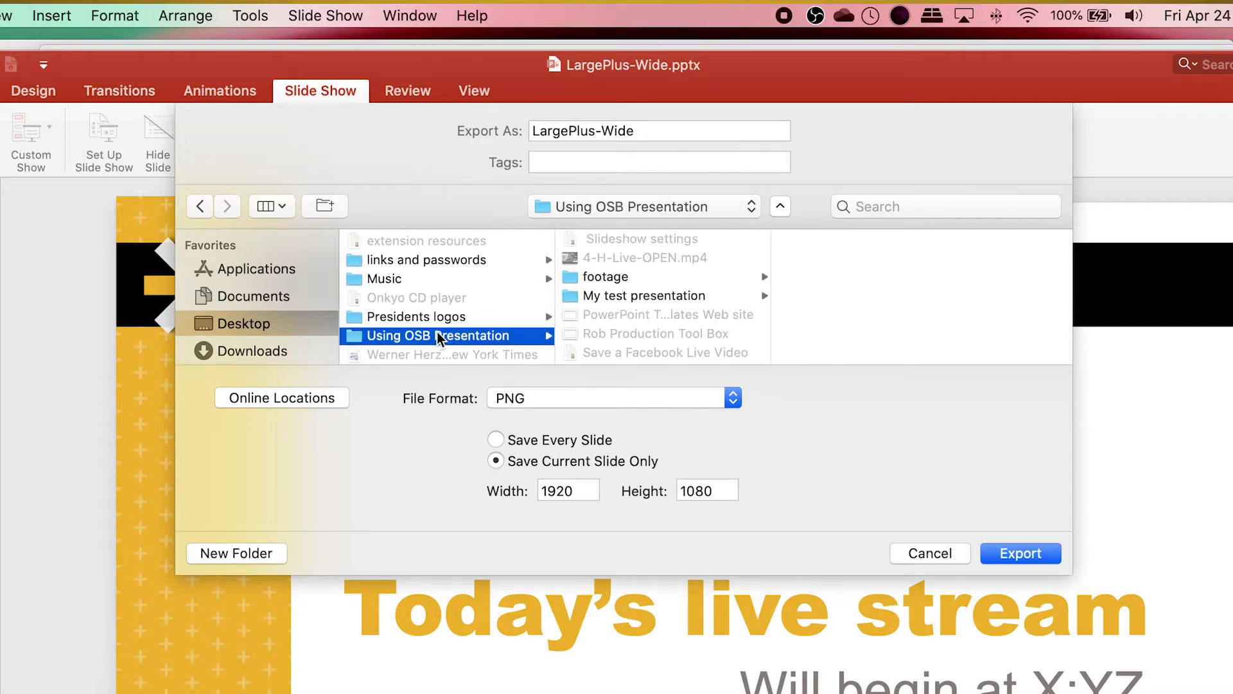
{"action": "double_click", "coordinate": [646, 130]}
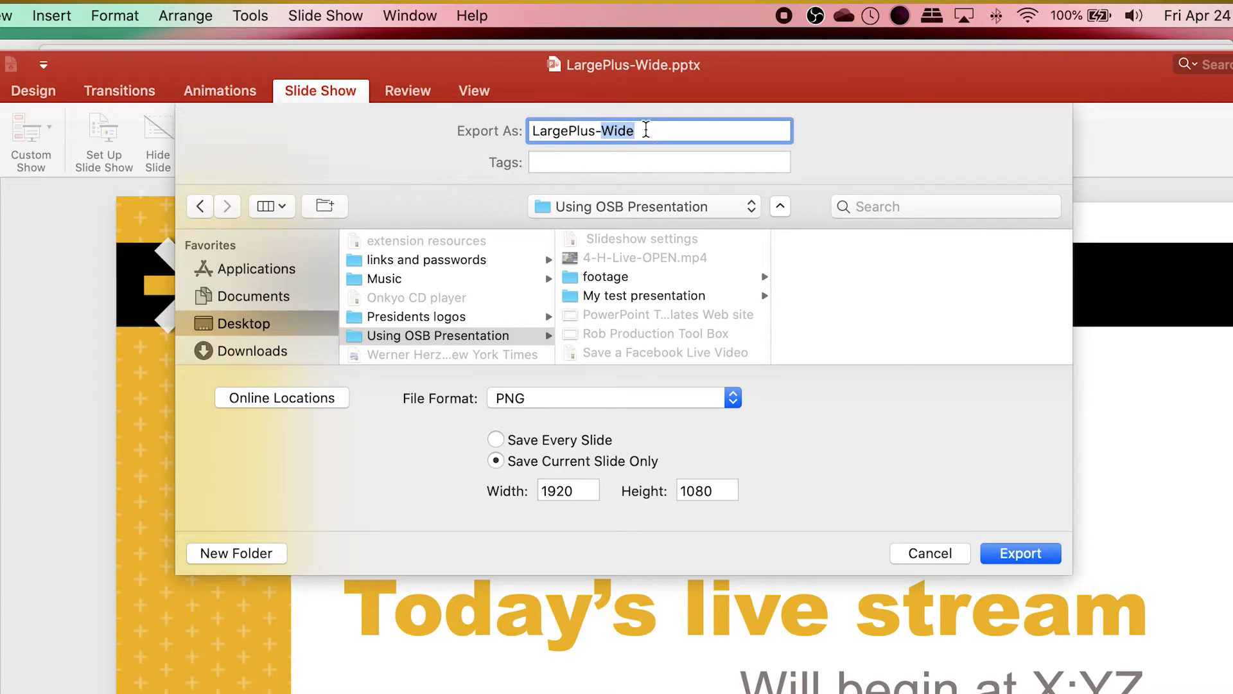
{"action": "triple_click", "coordinate": [646, 129]}
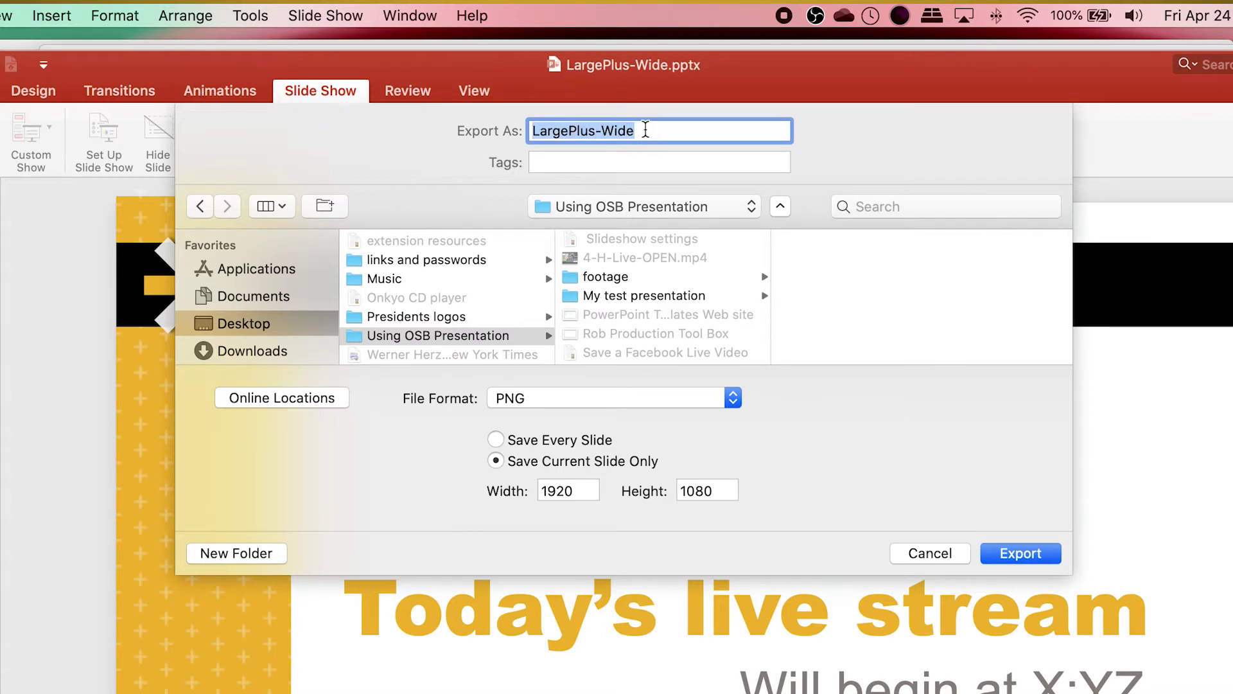
{"action": "type", "text": "waiting room"}
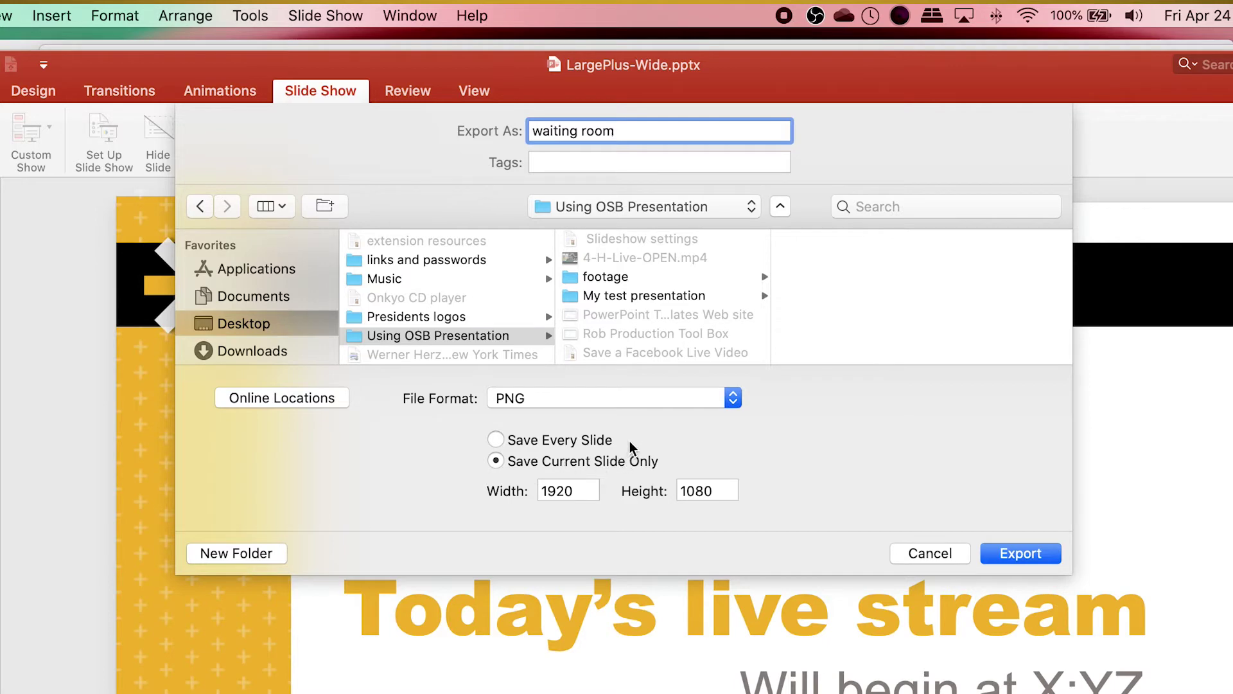
{"action": "left_click", "coordinate": [1025, 554]}
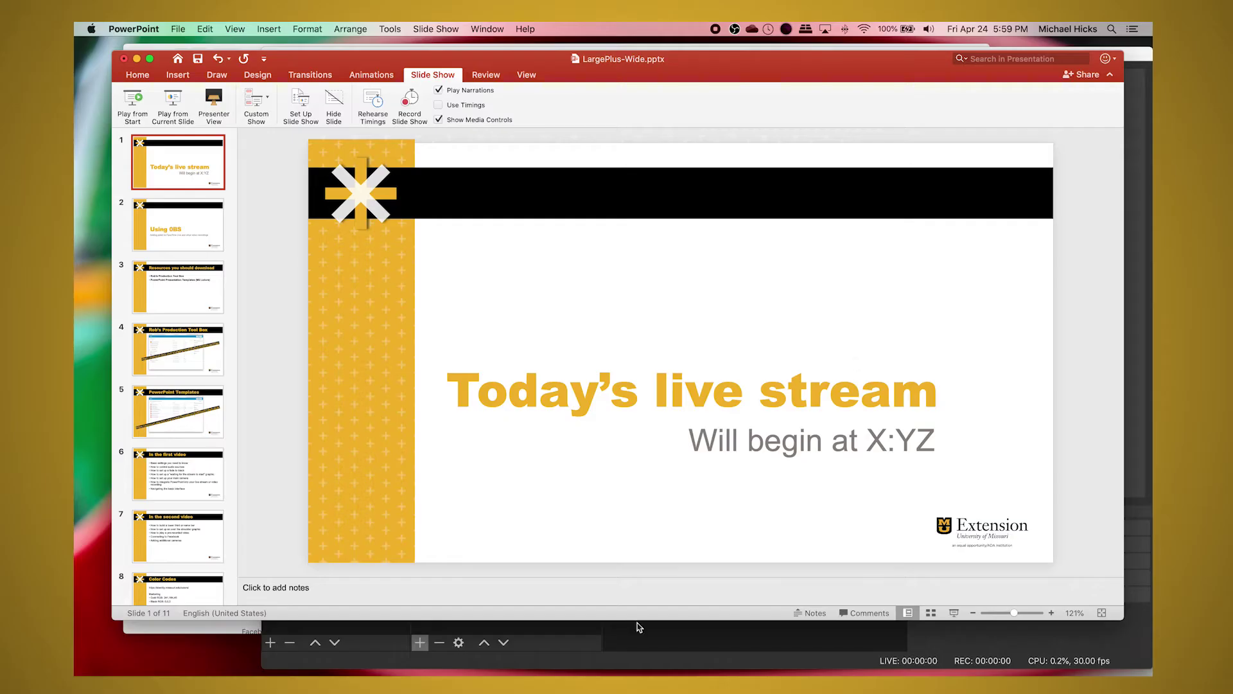
- Switch to OBS and add a new scene named Waiting room
{"action": "left_click", "coordinate": [549, 673]}
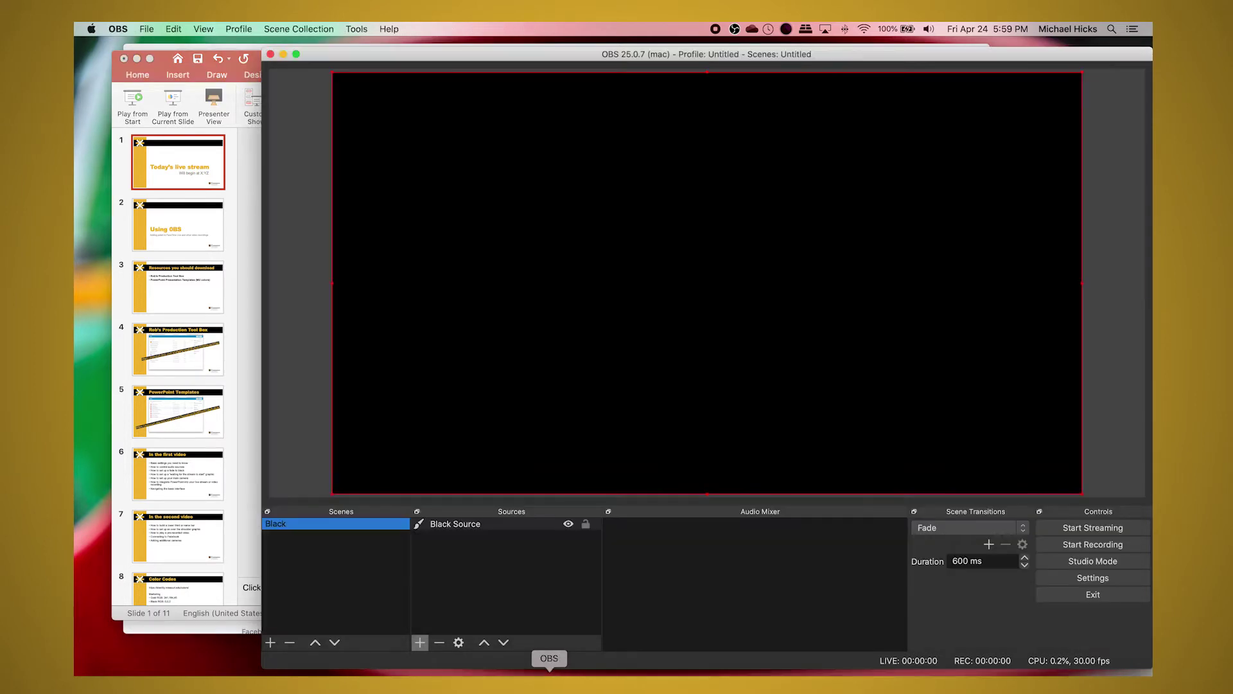
{"action": "left_click", "coordinate": [272, 643]}
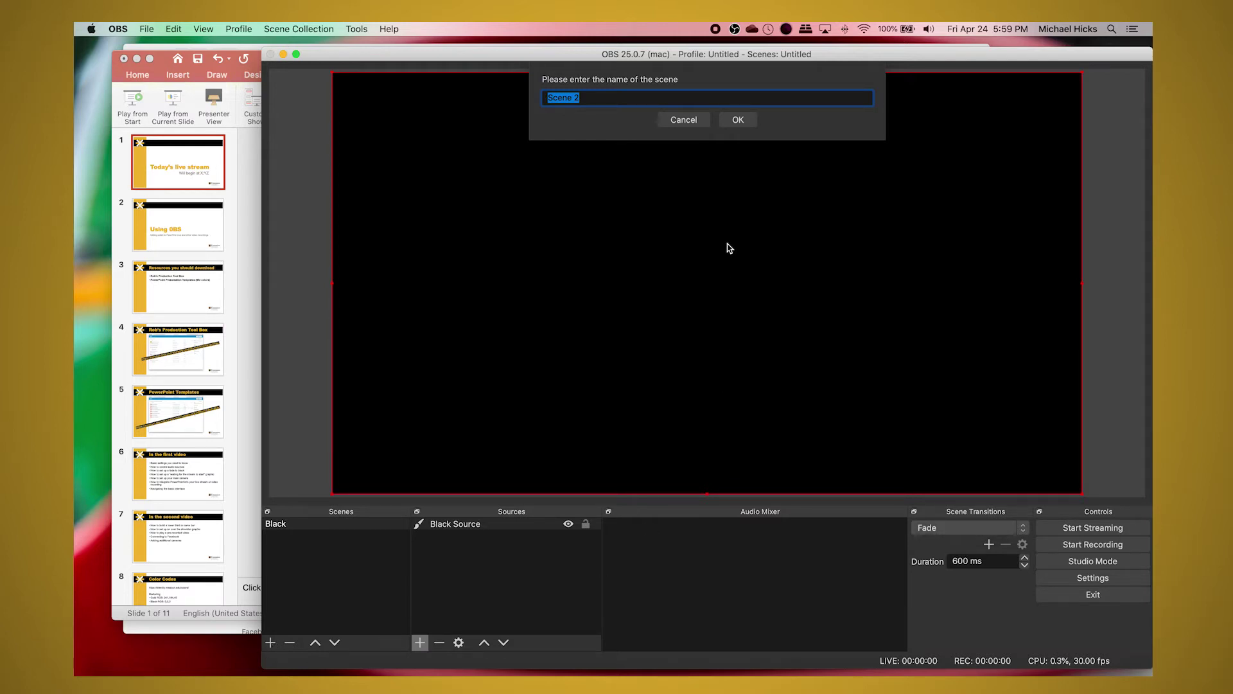
{"action": "key", "text": "fn"}
{"action": "key", "text": "fn"}
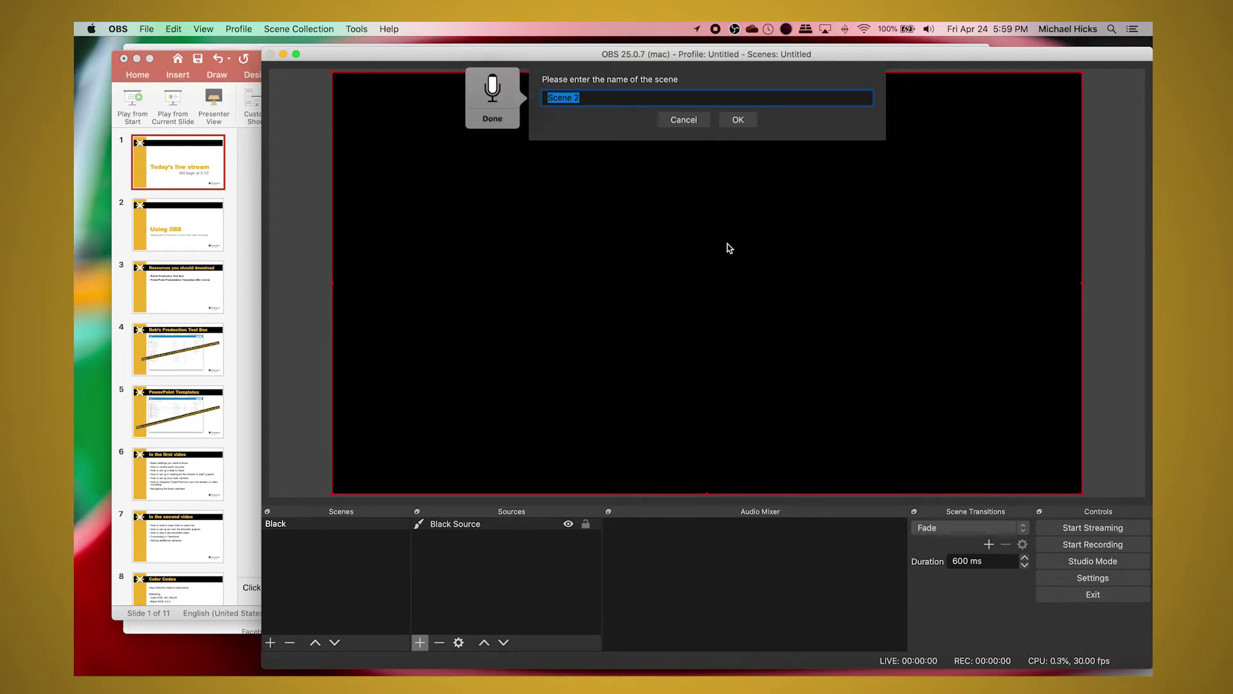
{"action": "type", "text": "Waiting room"}
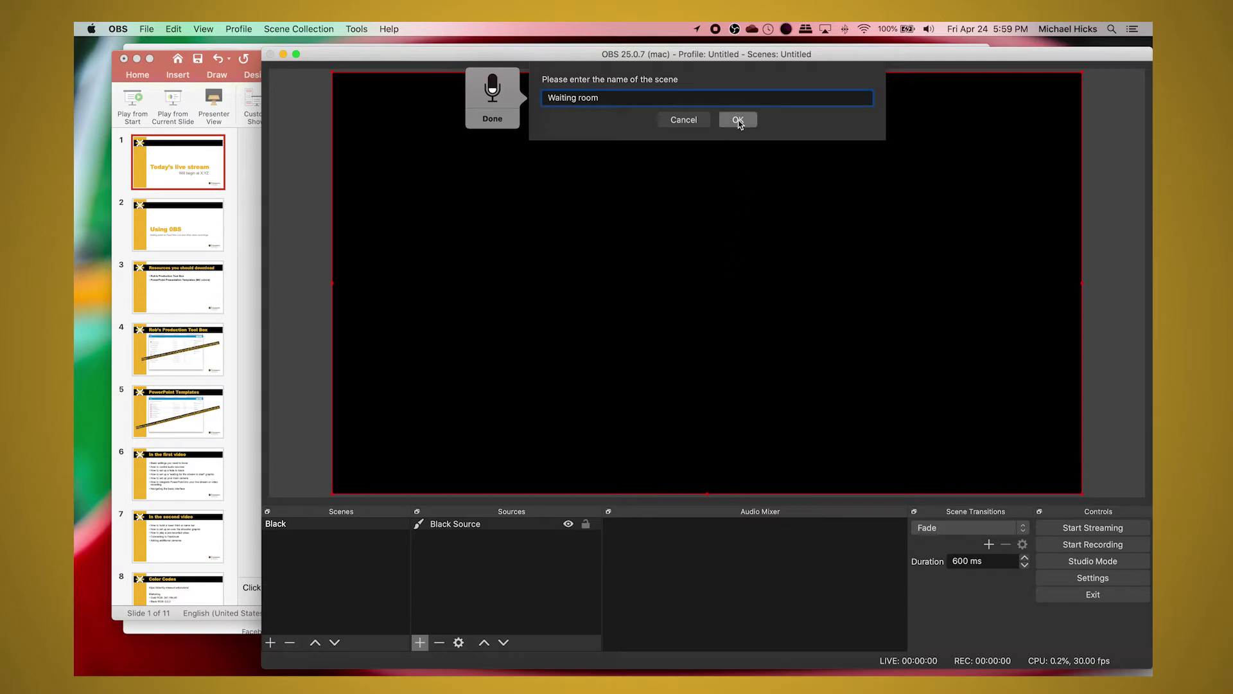
{"action": "left_click", "coordinate": [738, 121]}
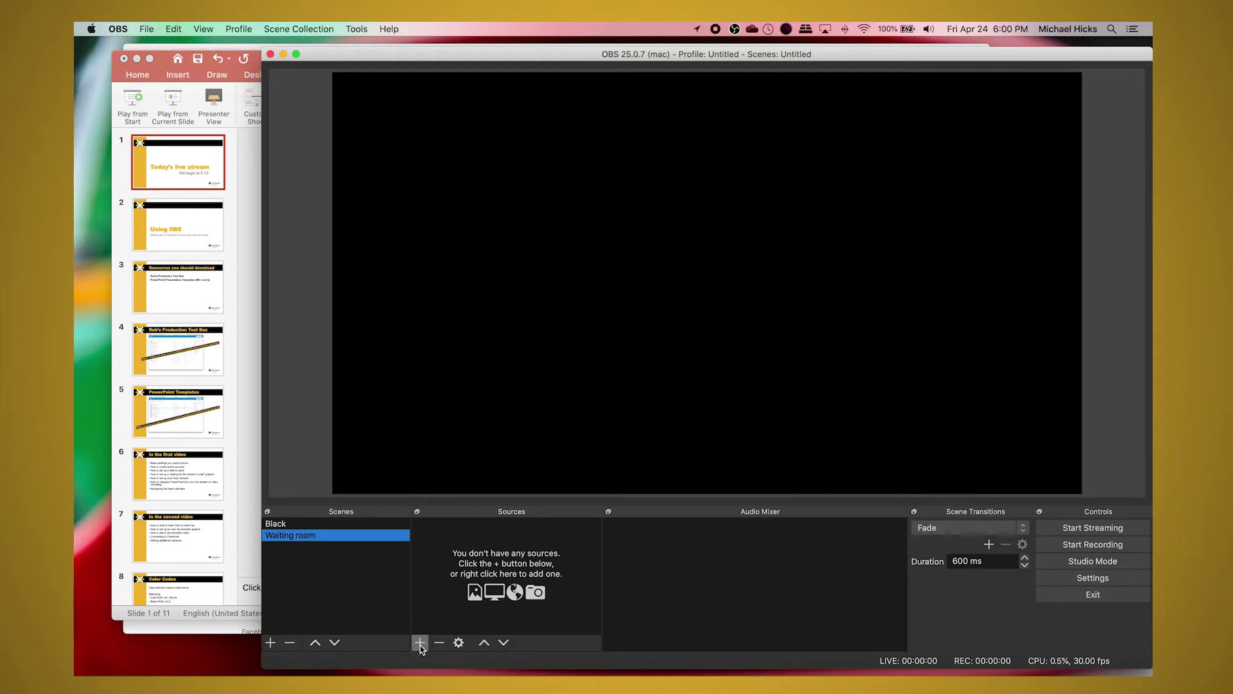
- Add a new Image source named Standby to the Waiting room scene
{"action": "left_click", "coordinate": [420, 643]}
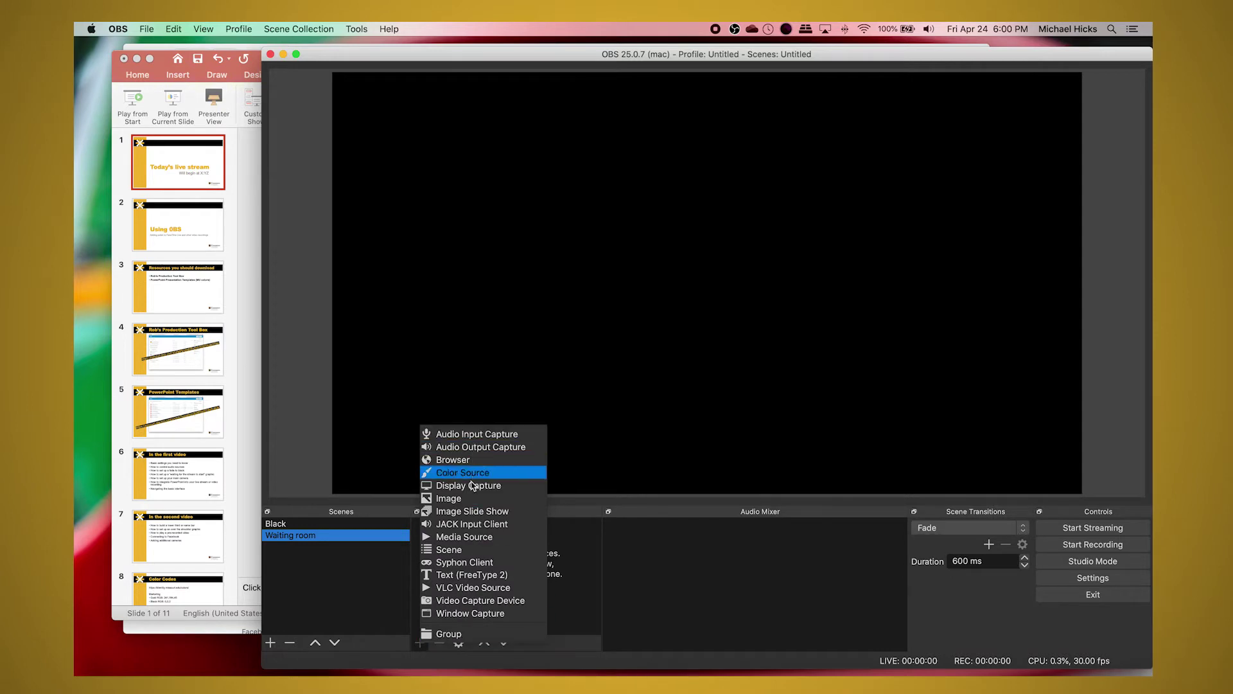
{"action": "left_click", "coordinate": [451, 500]}
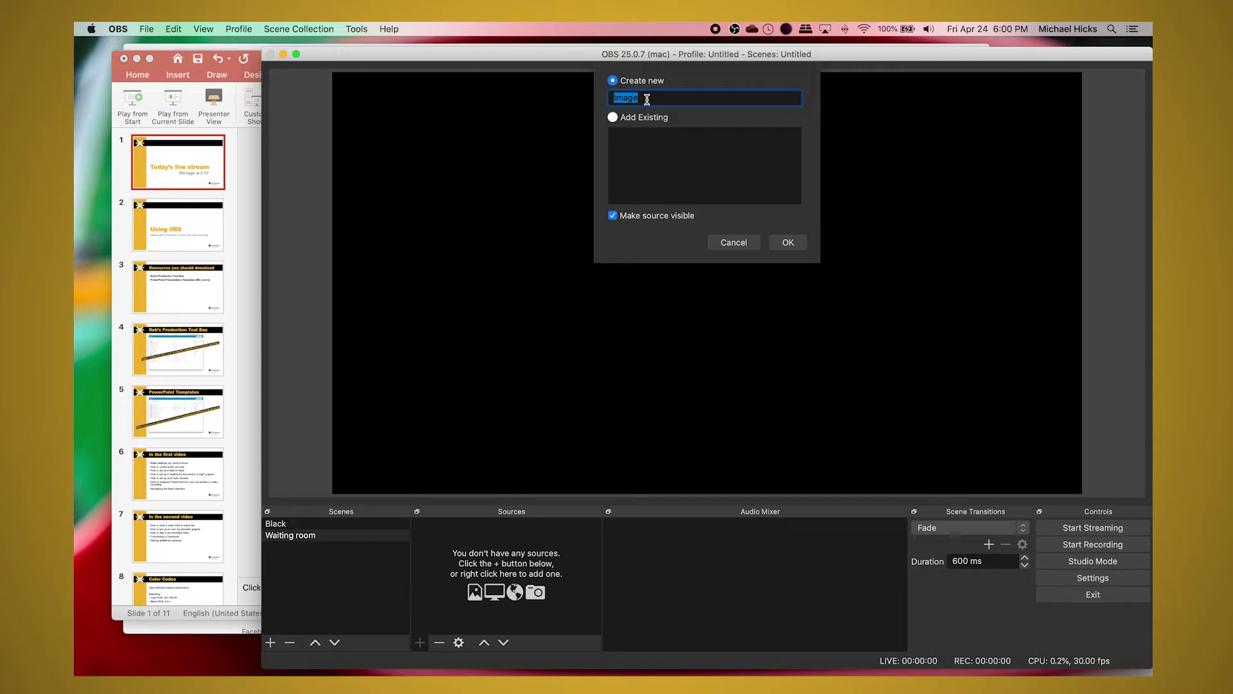
{"action": "key", "text": "fn"}
{"action": "key", "text": "fn"}
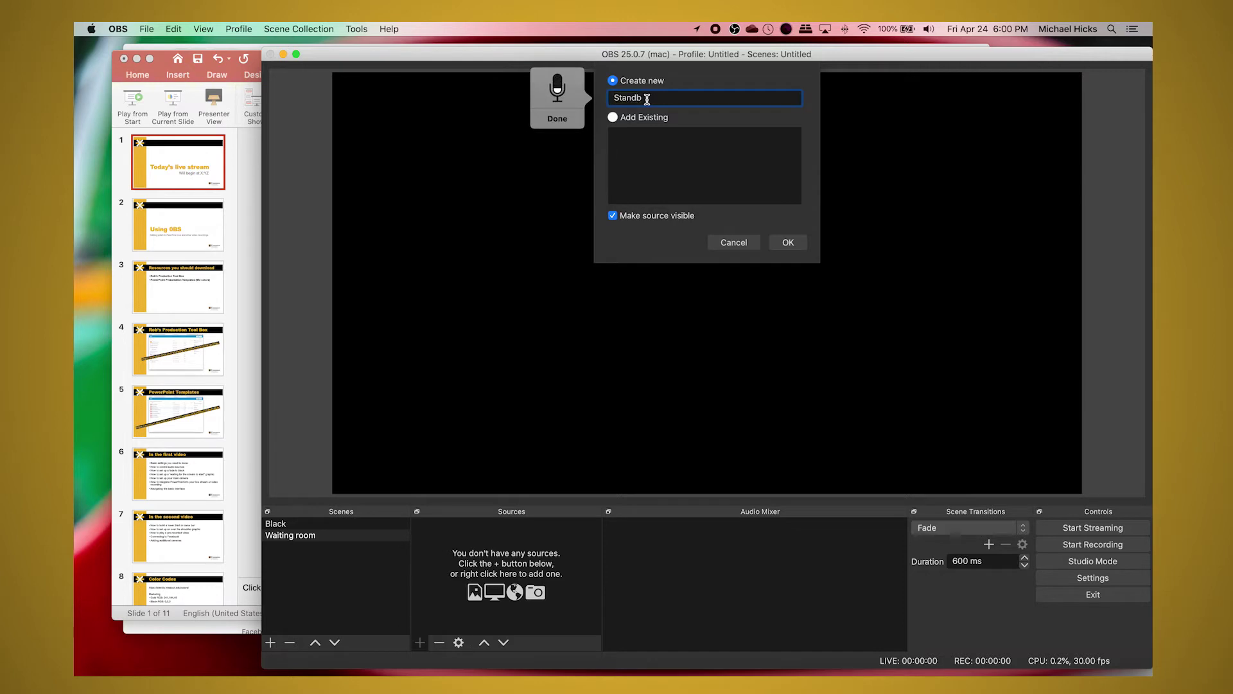
{"action": "left_click", "coordinate": [788, 242]}
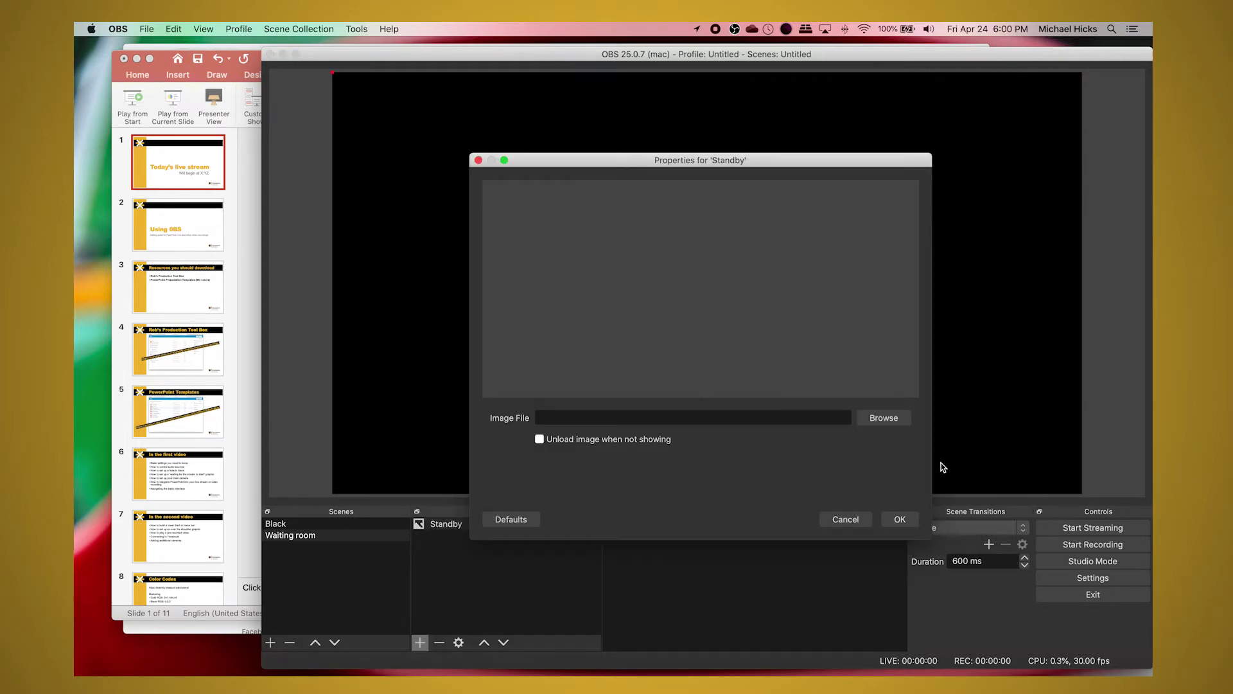
- Load waiting room.png from the Desktop's Using OSB Presentation folder as the Standby source's image
{"action": "left_click", "coordinate": [885, 421]}
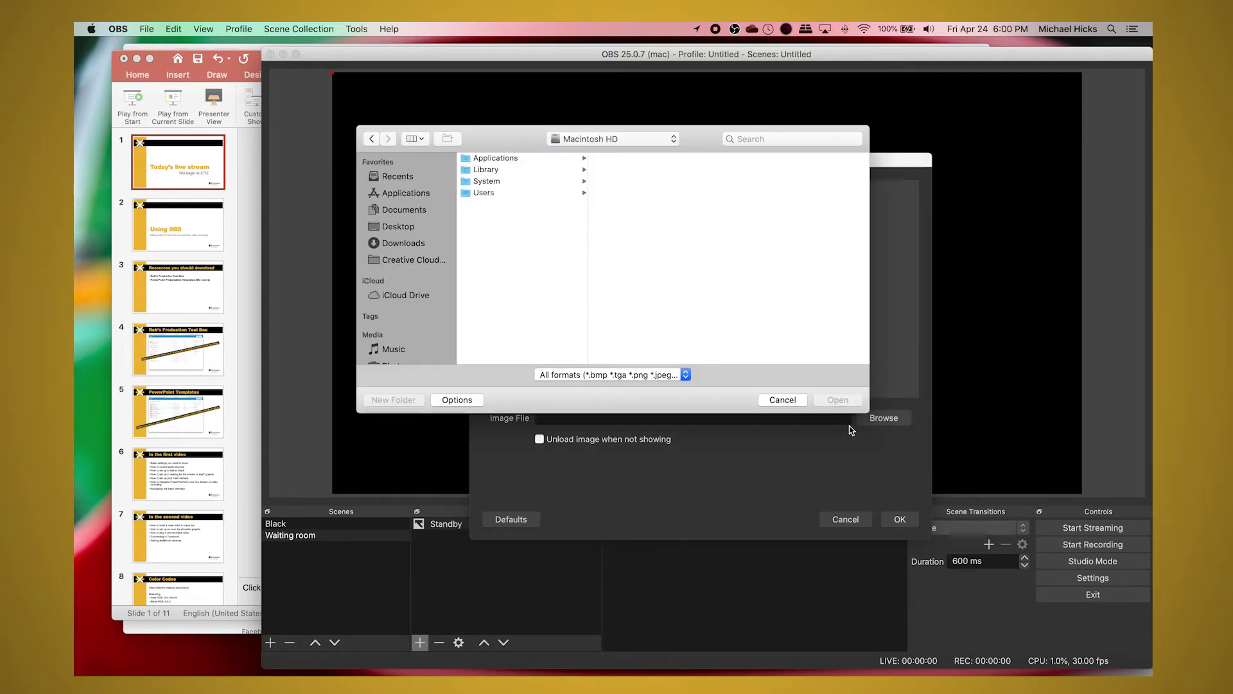
{"action": "left_click", "coordinate": [398, 228]}
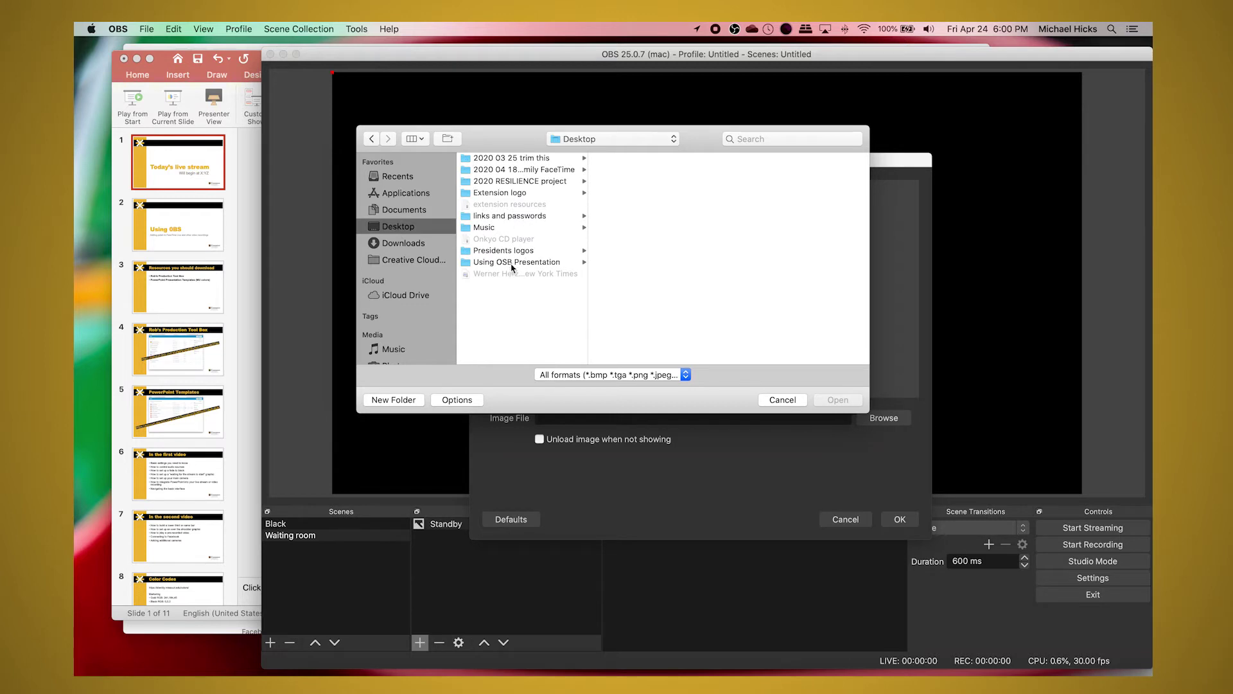
{"action": "left_click", "coordinate": [512, 263]}
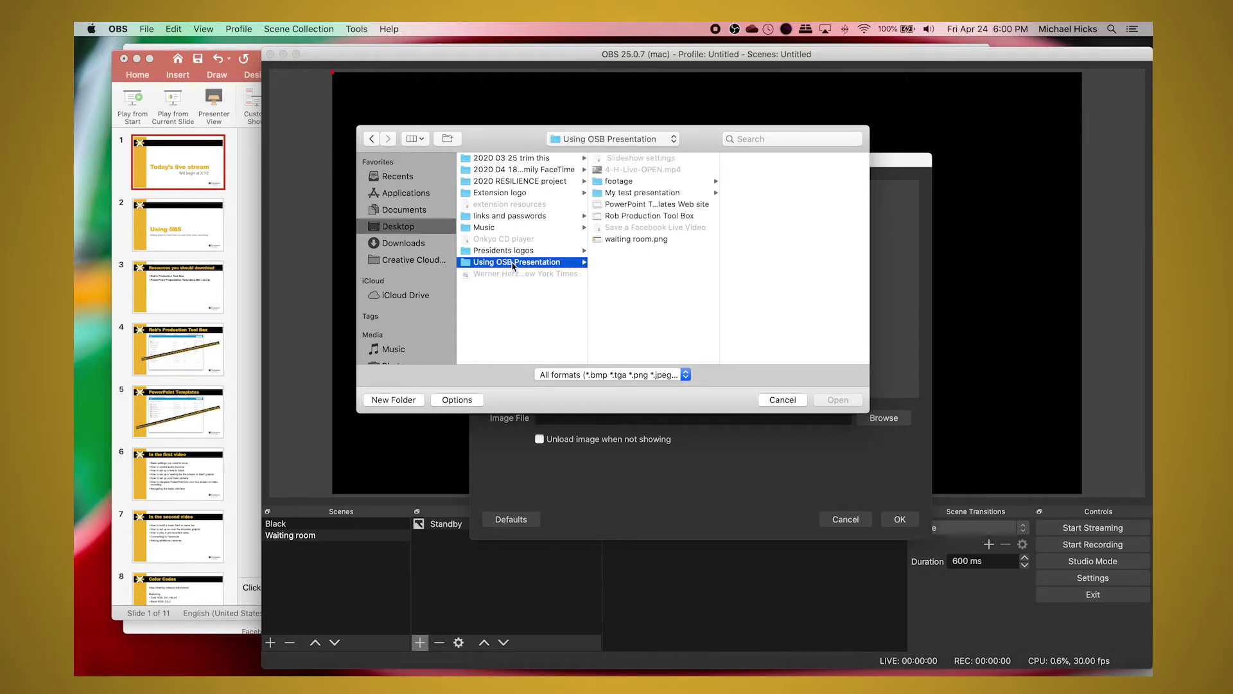
{"action": "left_click", "coordinate": [639, 240]}
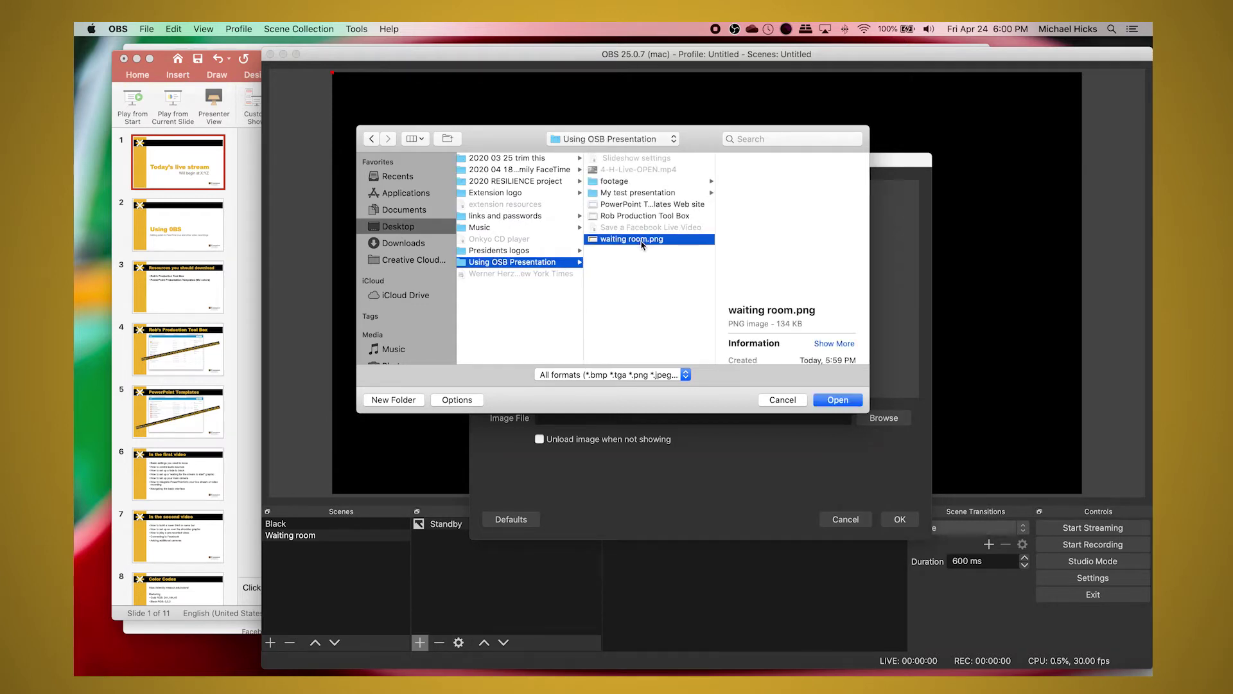
{"action": "left_click", "coordinate": [838, 400]}
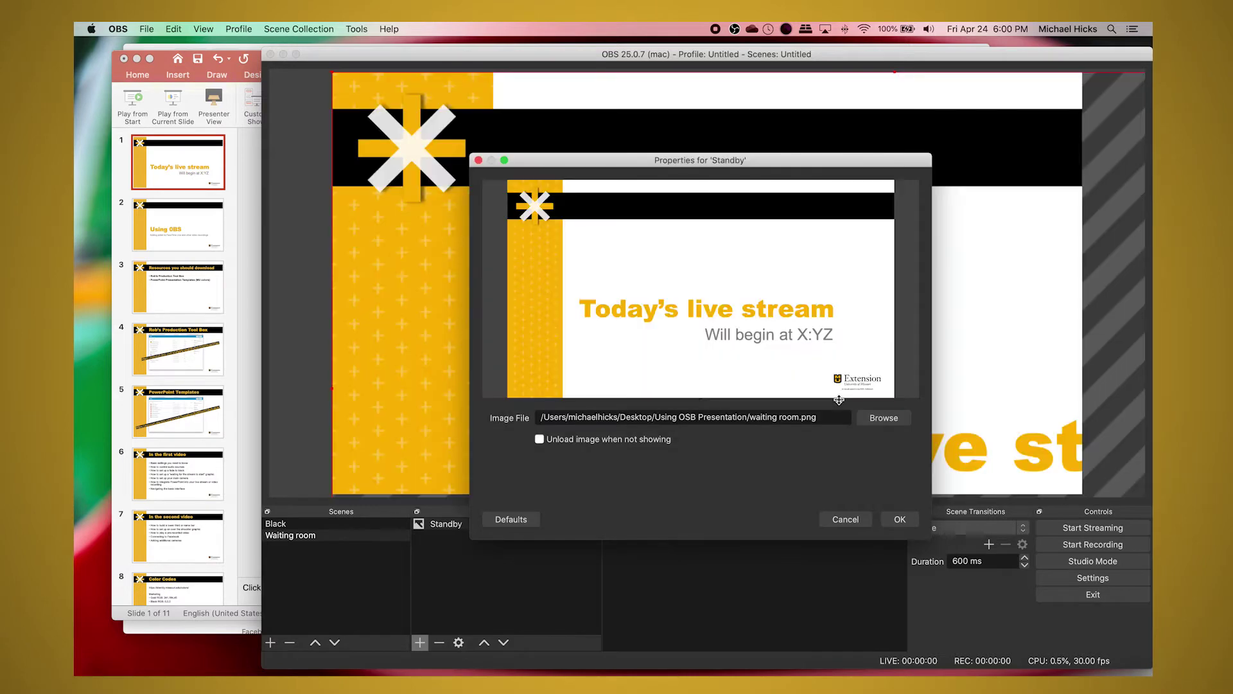
{"action": "left_click", "coordinate": [900, 520]}
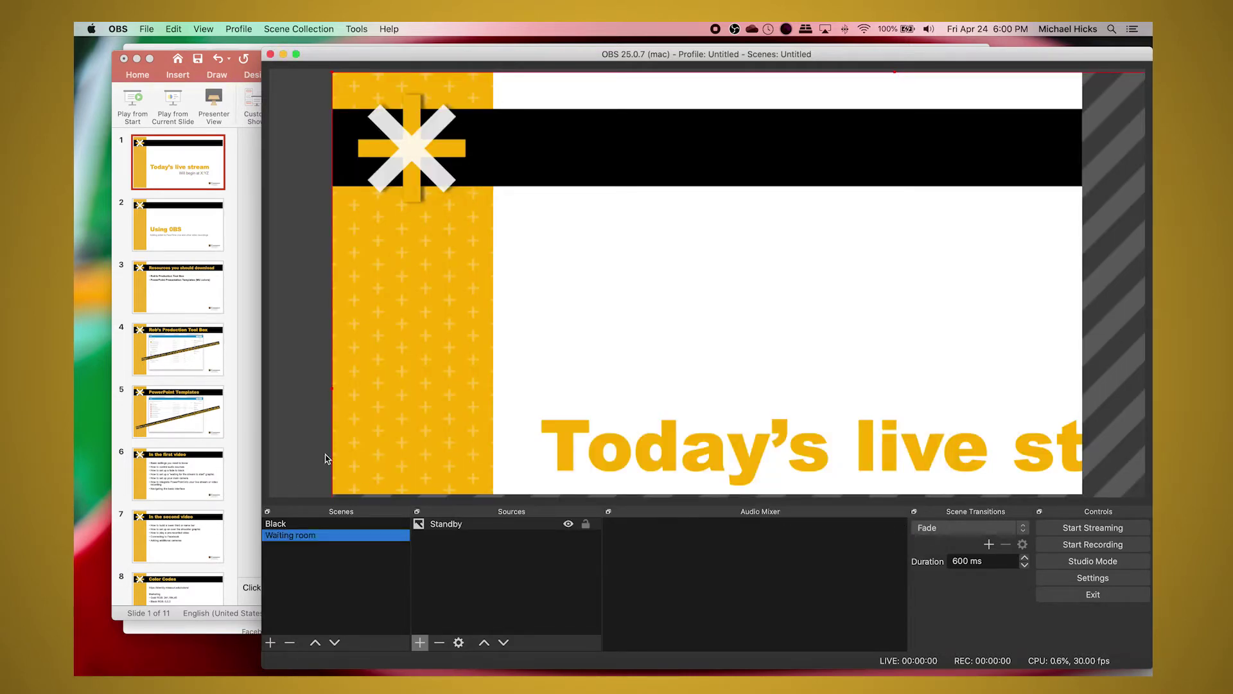
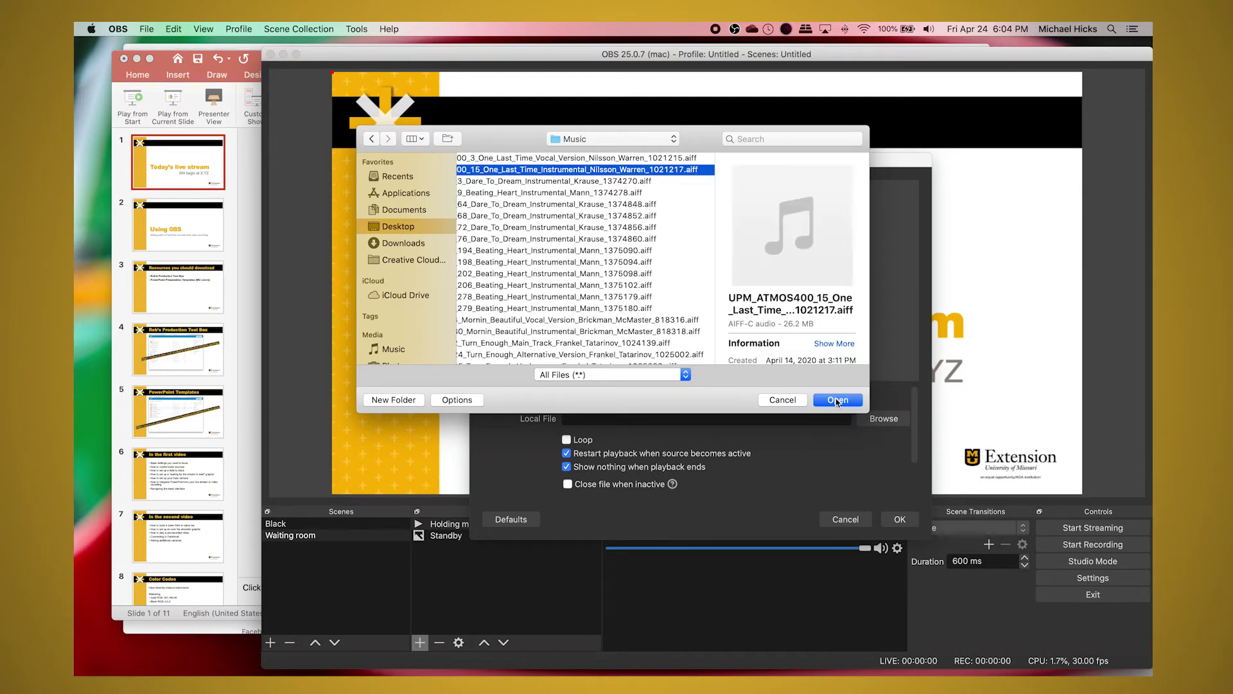
- Load the selected One Last Time instrumental AIFF file into the Holding music source and enable looping
{"action": "left_click", "coordinate": [837, 400]}
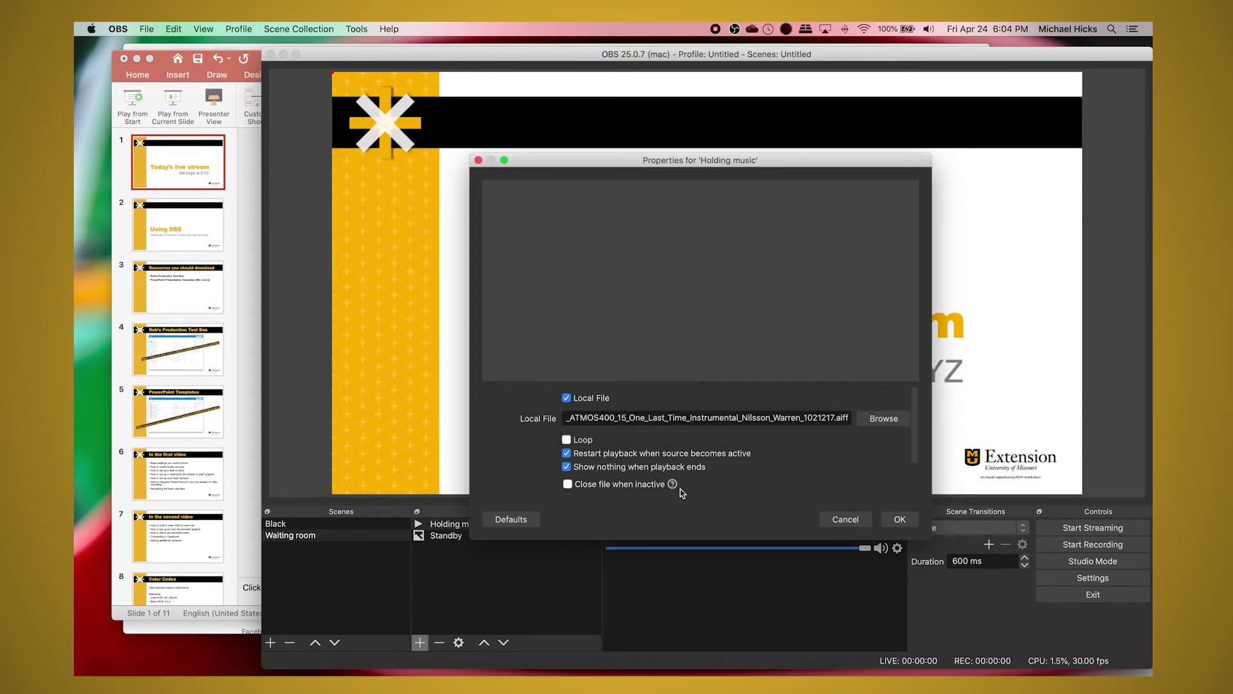
{"action": "left_click", "coordinate": [567, 440]}
{"action": "left_click", "coordinate": [899, 520]}
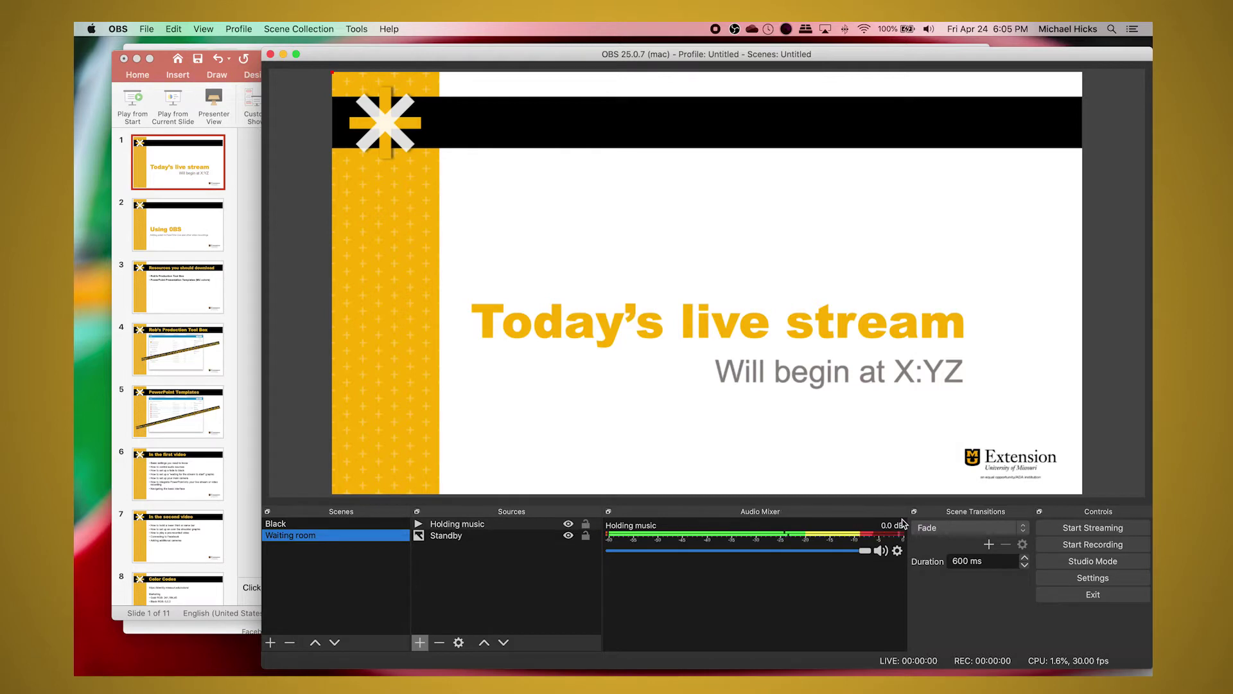
- Lower the Holding music volume to -16.5 dB and switch to the Black scene
{"action": "left_click_drag", "start_coordinate": [865, 551], "coordinate": [748, 554]}
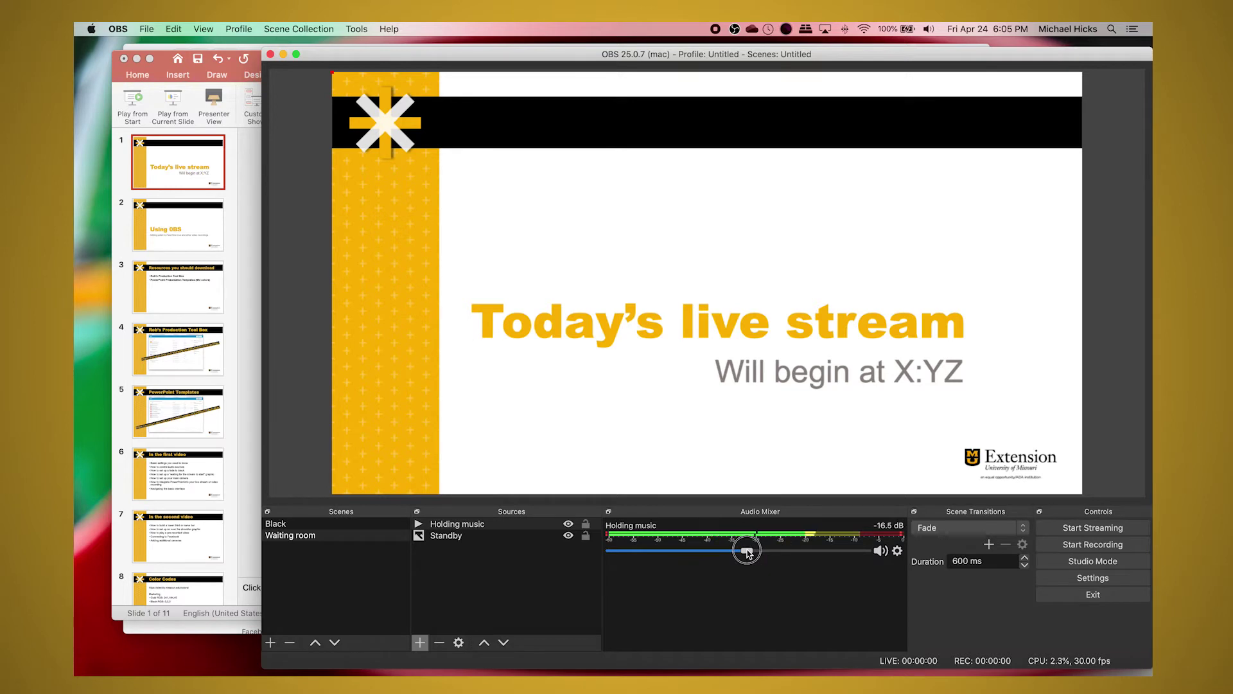
{"action": "left_click_drag", "start_coordinate": [748, 553], "coordinate": [749, 554]}
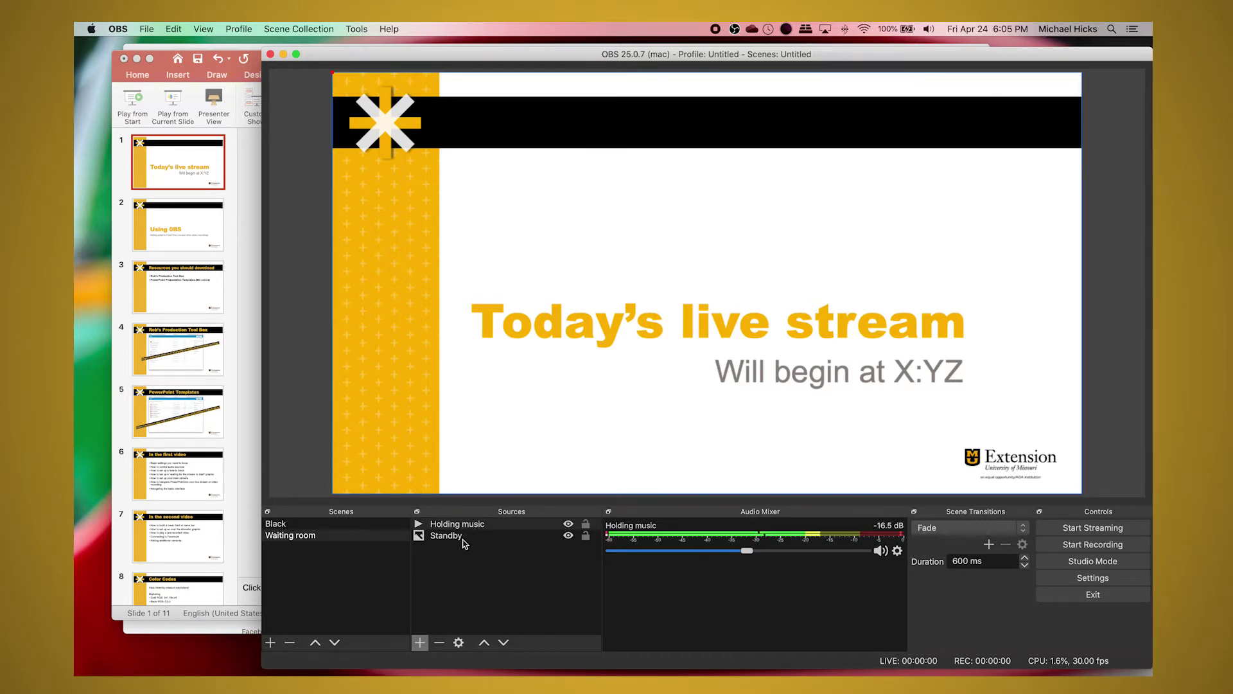
{"action": "left_click", "coordinate": [294, 524]}
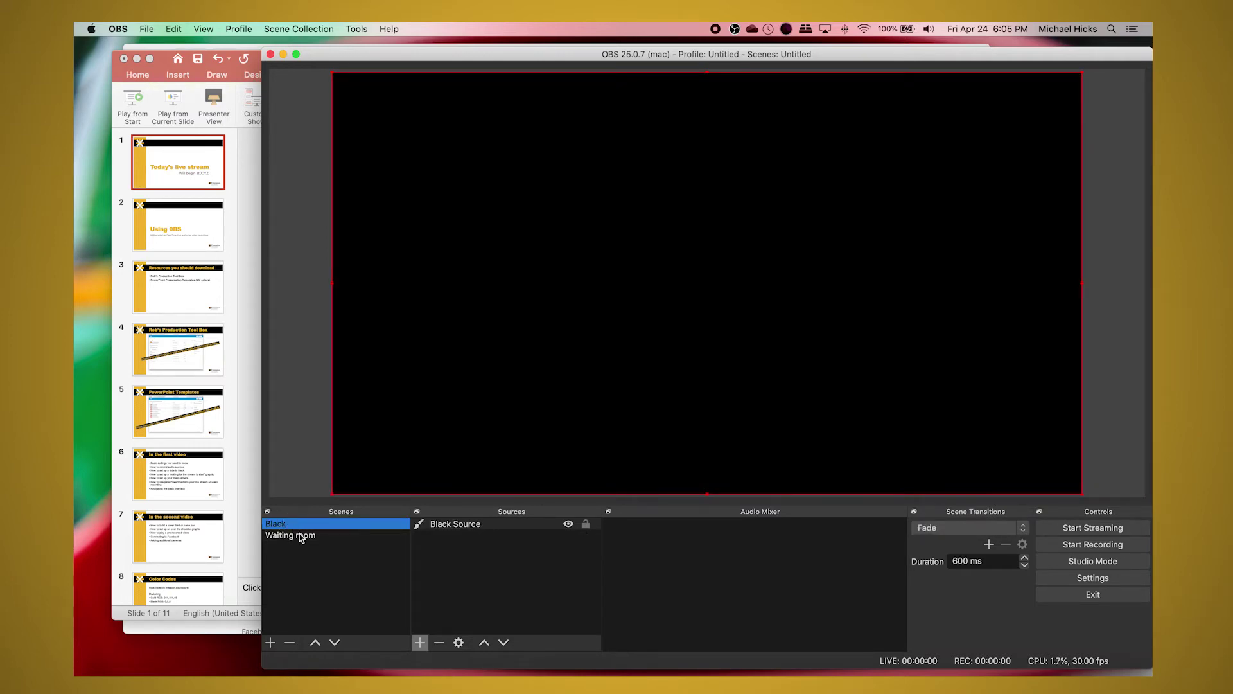
- Create a new scene named Built-in camera alongside the Black and Waiting room scenes
{"action": "left_click", "coordinate": [300, 537]}
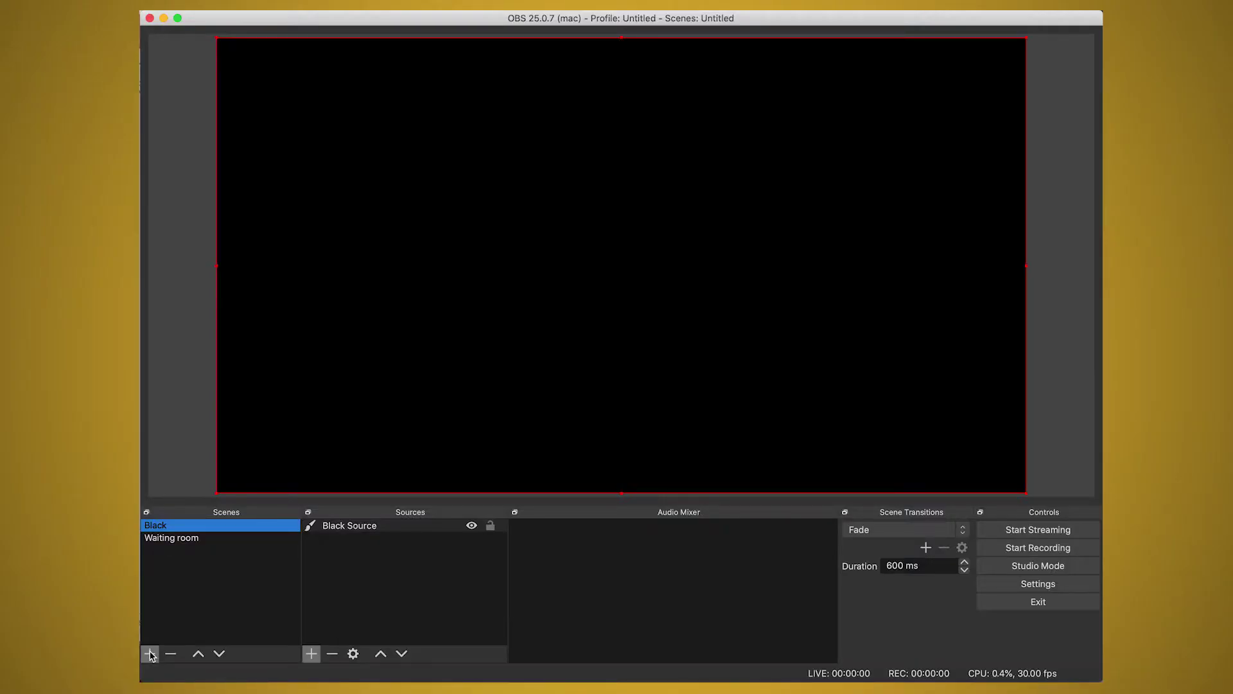
{"action": "left_click", "coordinate": [151, 653]}
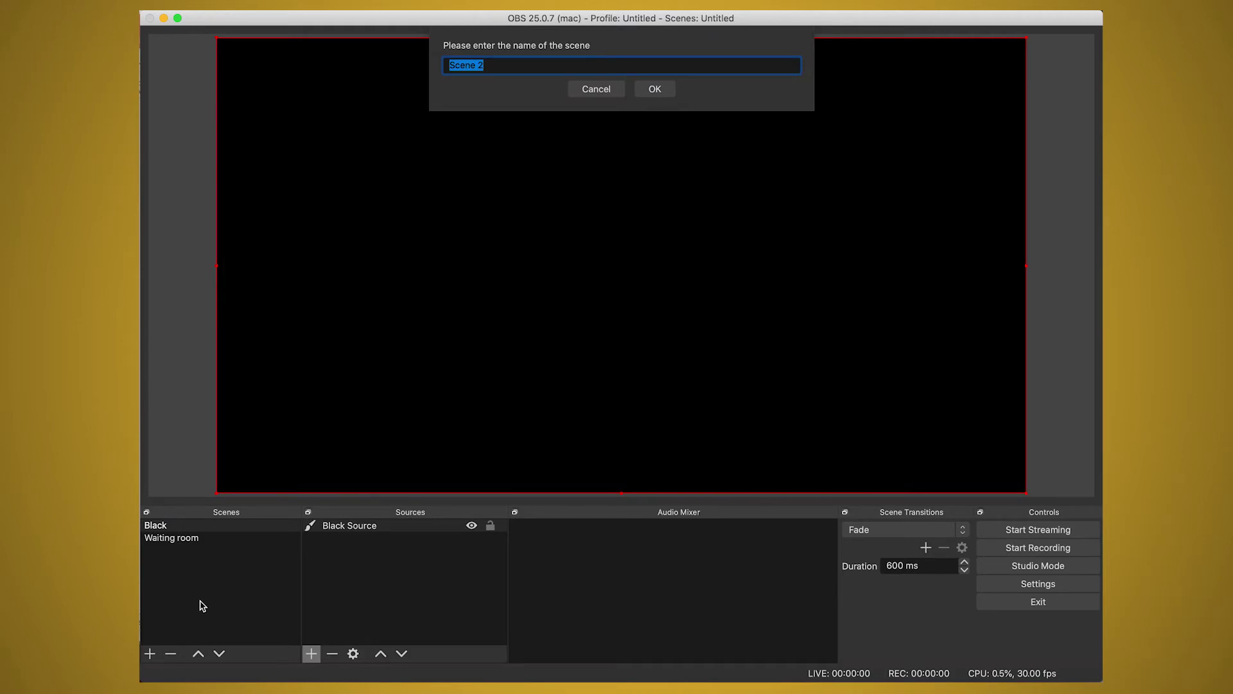
{"action": "key", "text": "fn"}
{"action": "key", "text": "fn"}
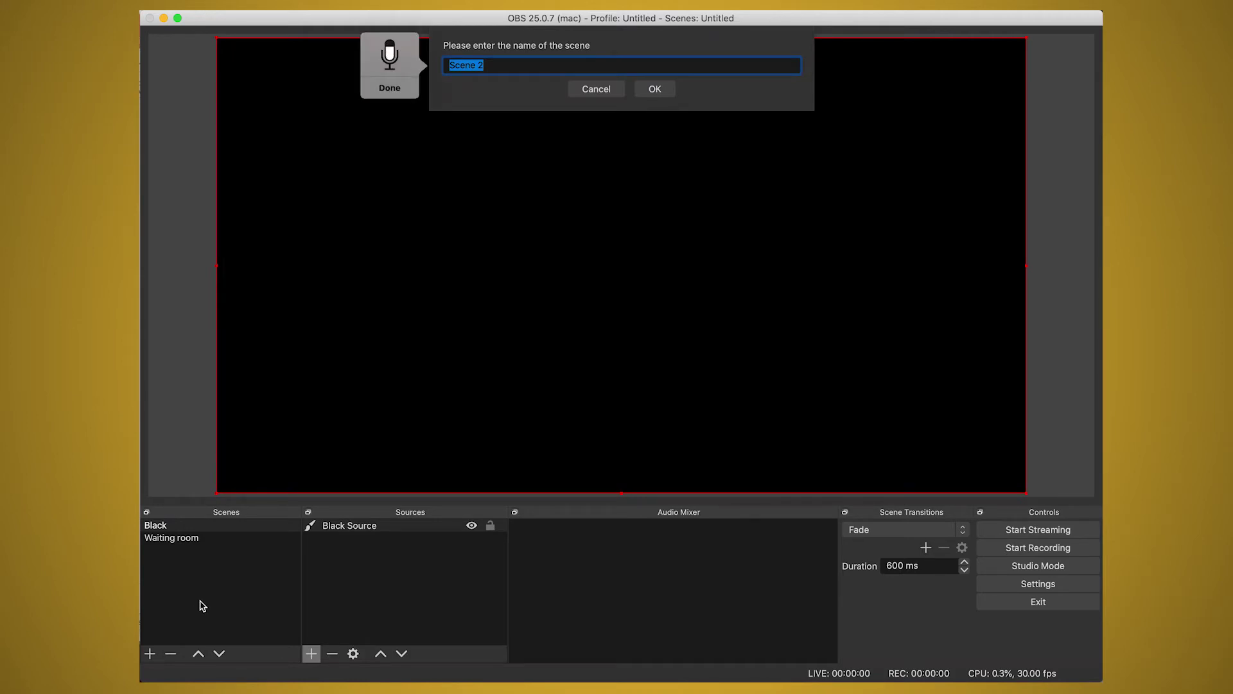
{"action": "key", "text": "fn"}
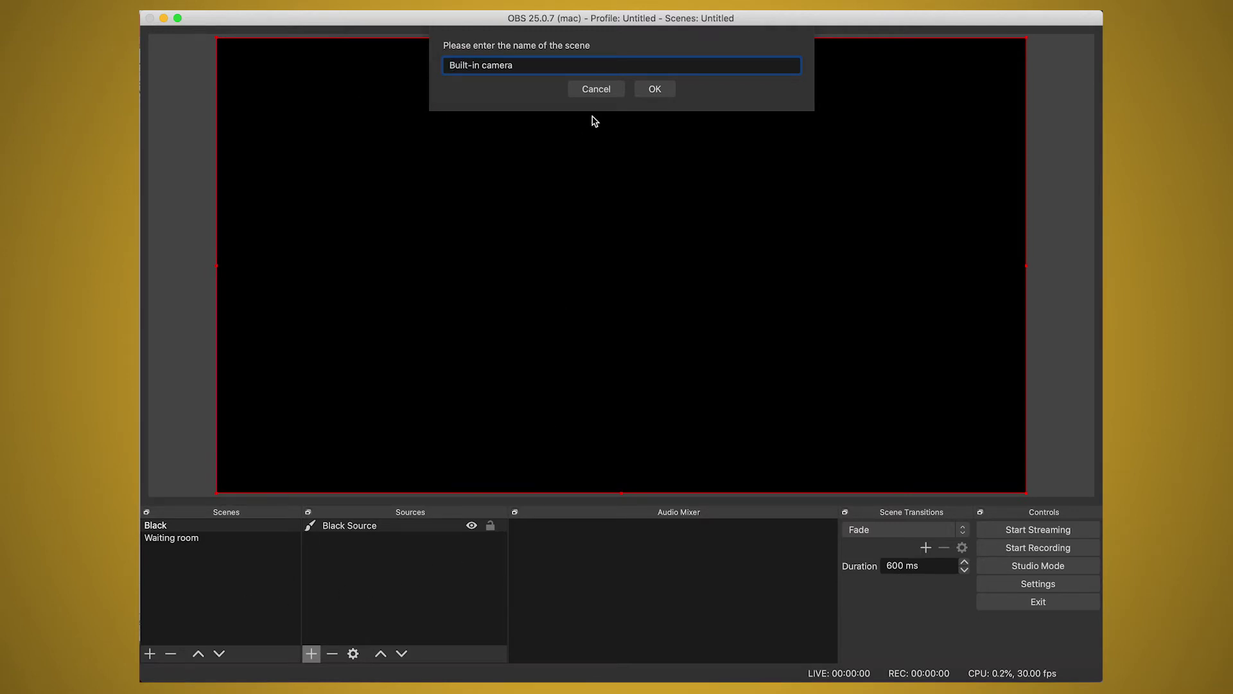
{"action": "left_click", "coordinate": [659, 92]}
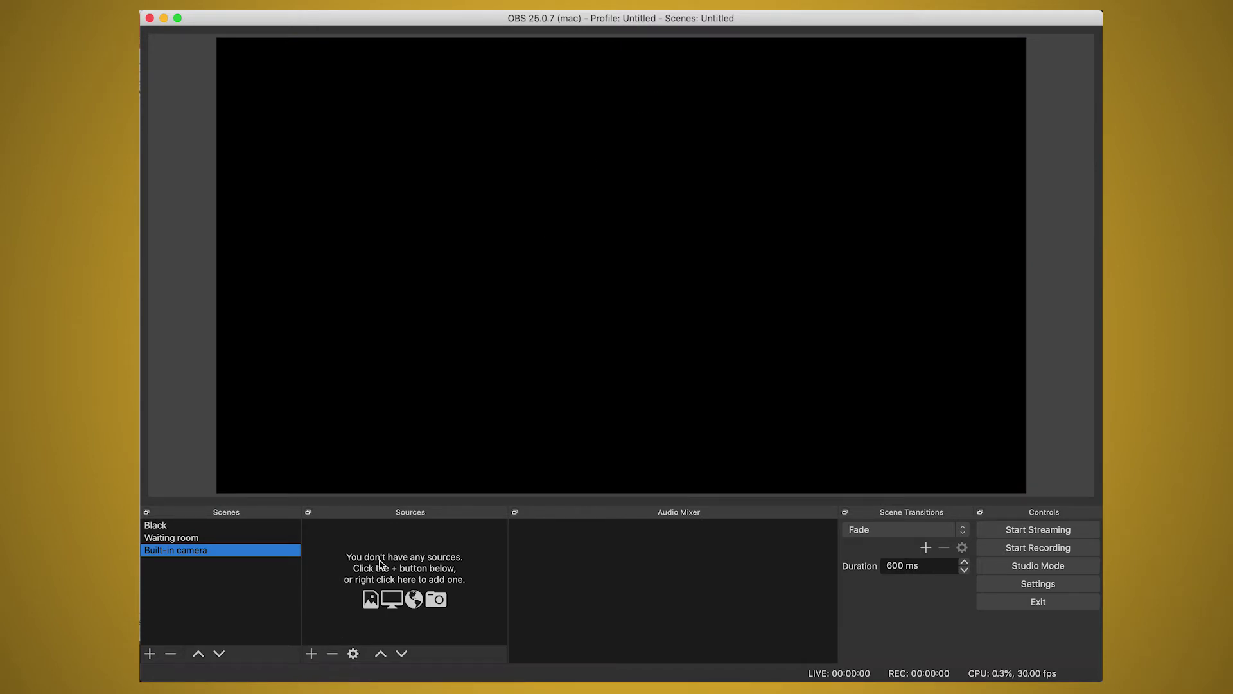
- Add a new Video Capture Device source named Laptop camera to the Built-in camera scene
{"action": "left_click", "coordinate": [312, 655]}
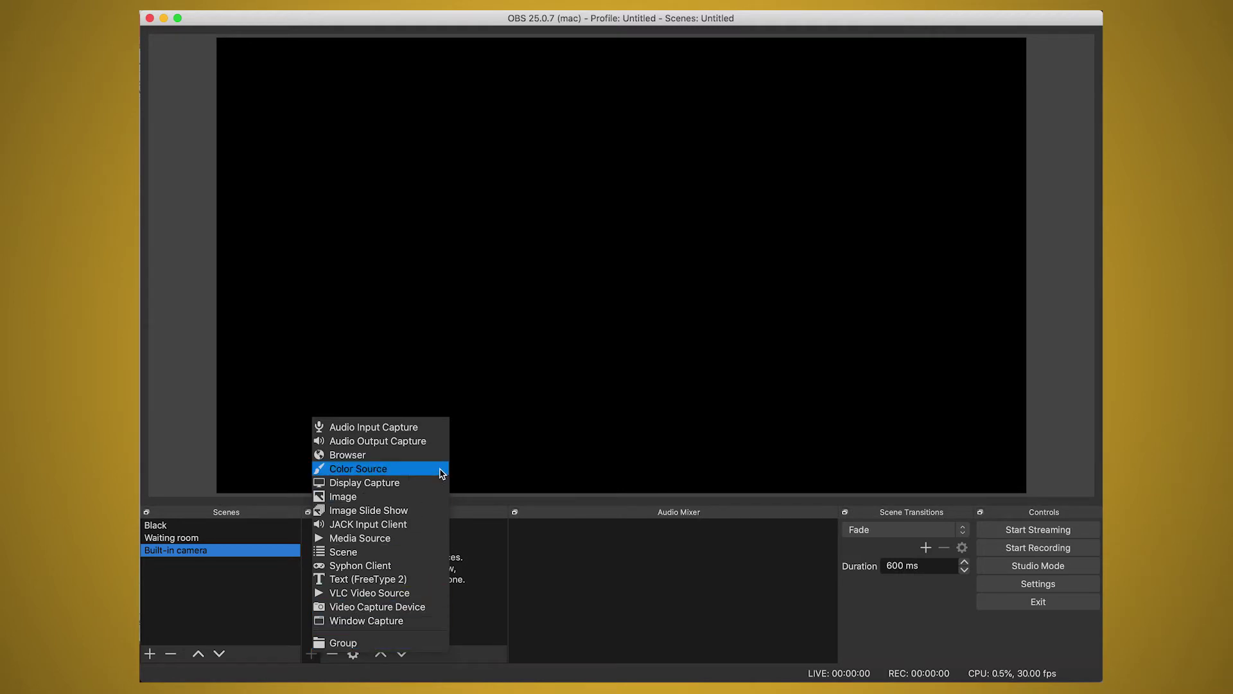
{"action": "left_click", "coordinate": [394, 610]}
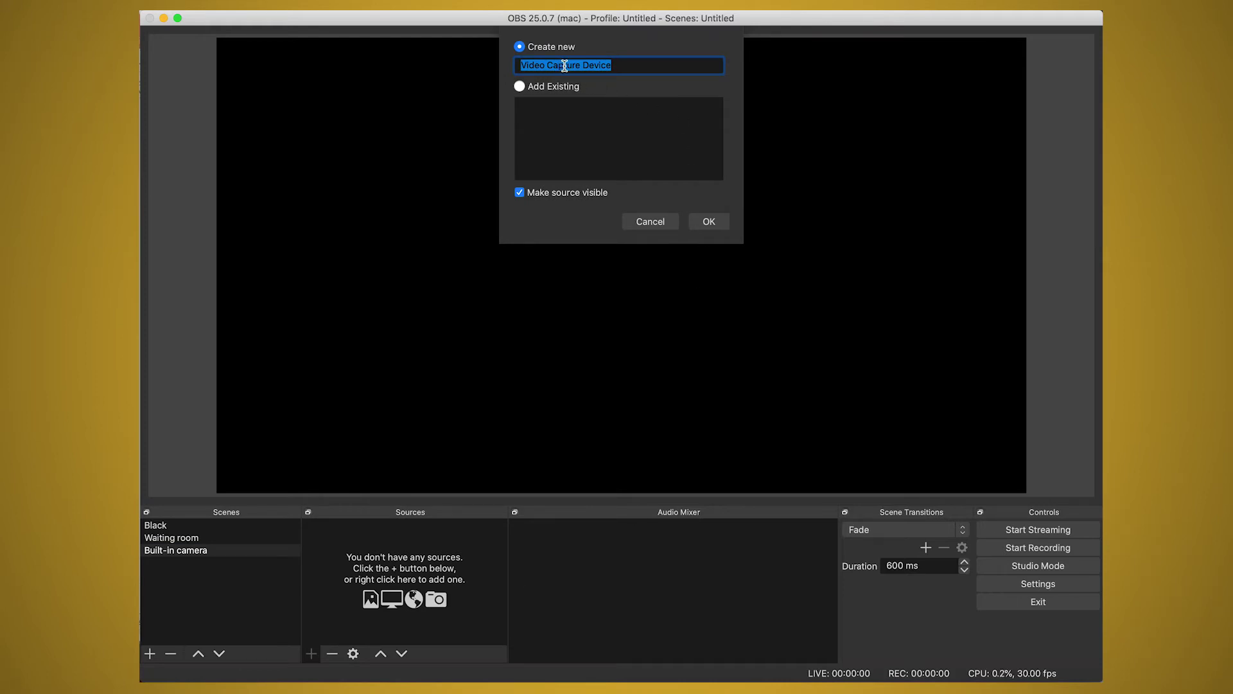
{"action": "key", "text": "fn"}
{"action": "key", "text": "fn"}
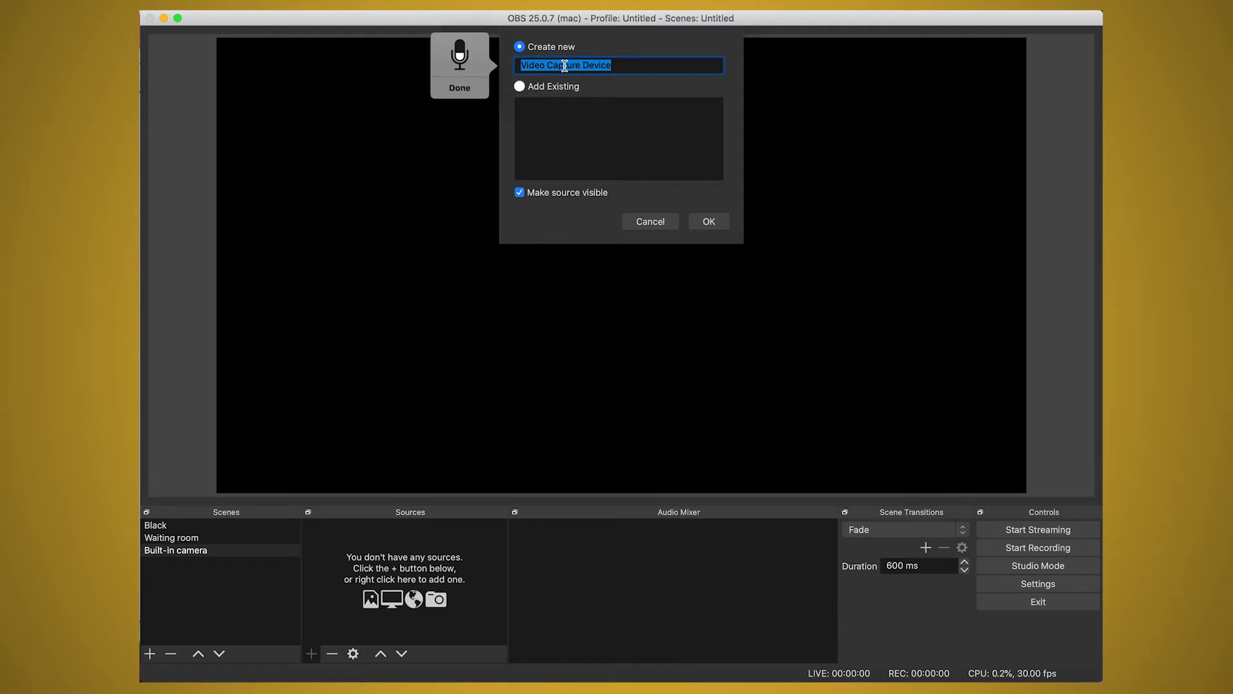
{"action": "type", "text": "Laptop camera"}
{"action": "left_click", "coordinate": [469, 97]}
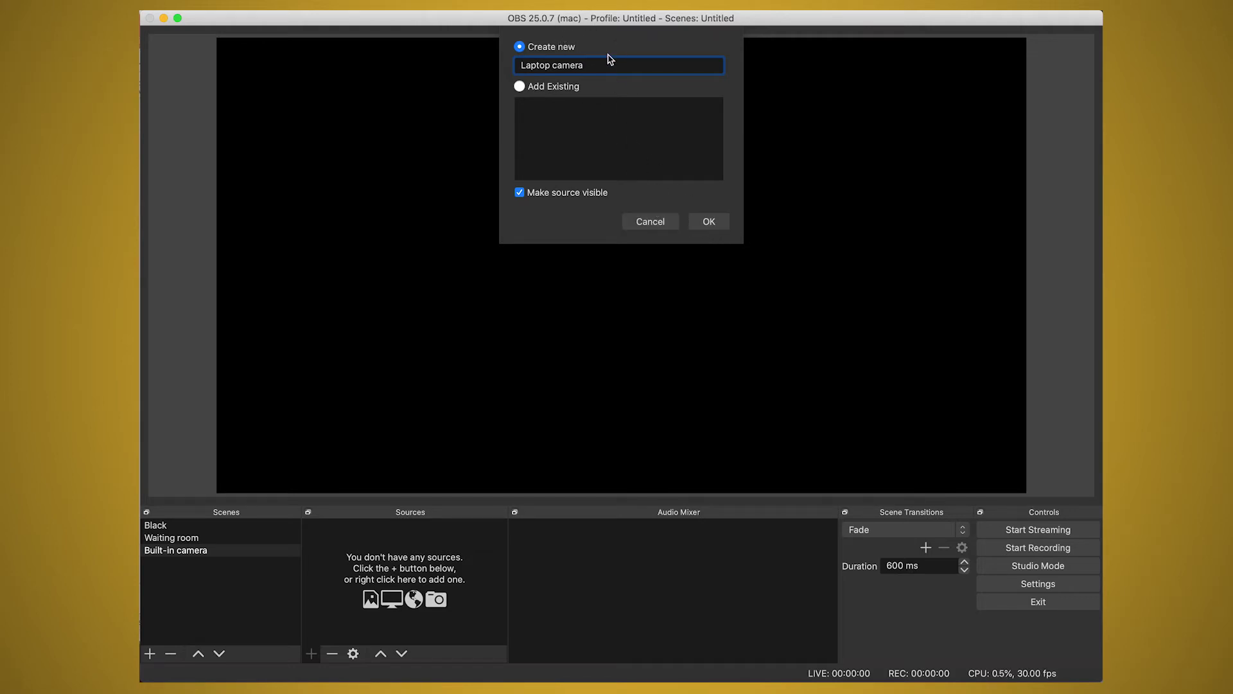
{"action": "left_click", "coordinate": [709, 222]}
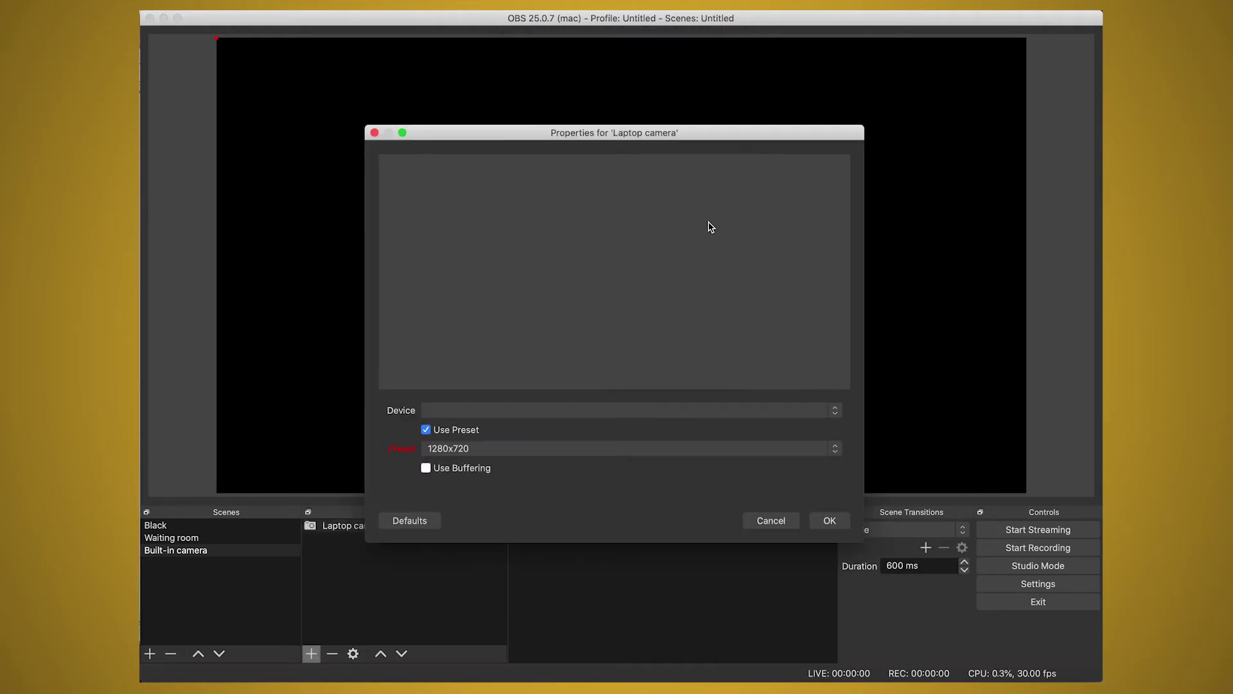
- Set the Laptop camera source's device to FaceTime HD Camera (Built-in) and accept its properties
{"action": "left_click", "coordinate": [834, 411]}
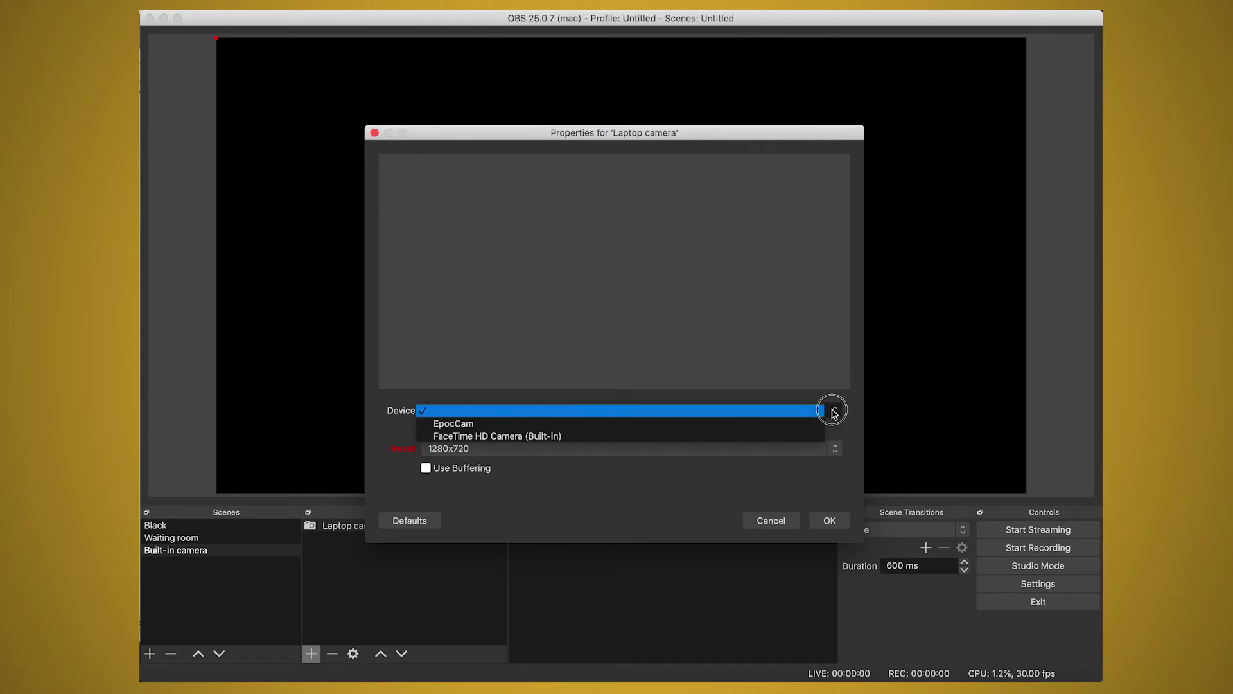
{"action": "left_click", "coordinate": [536, 439]}
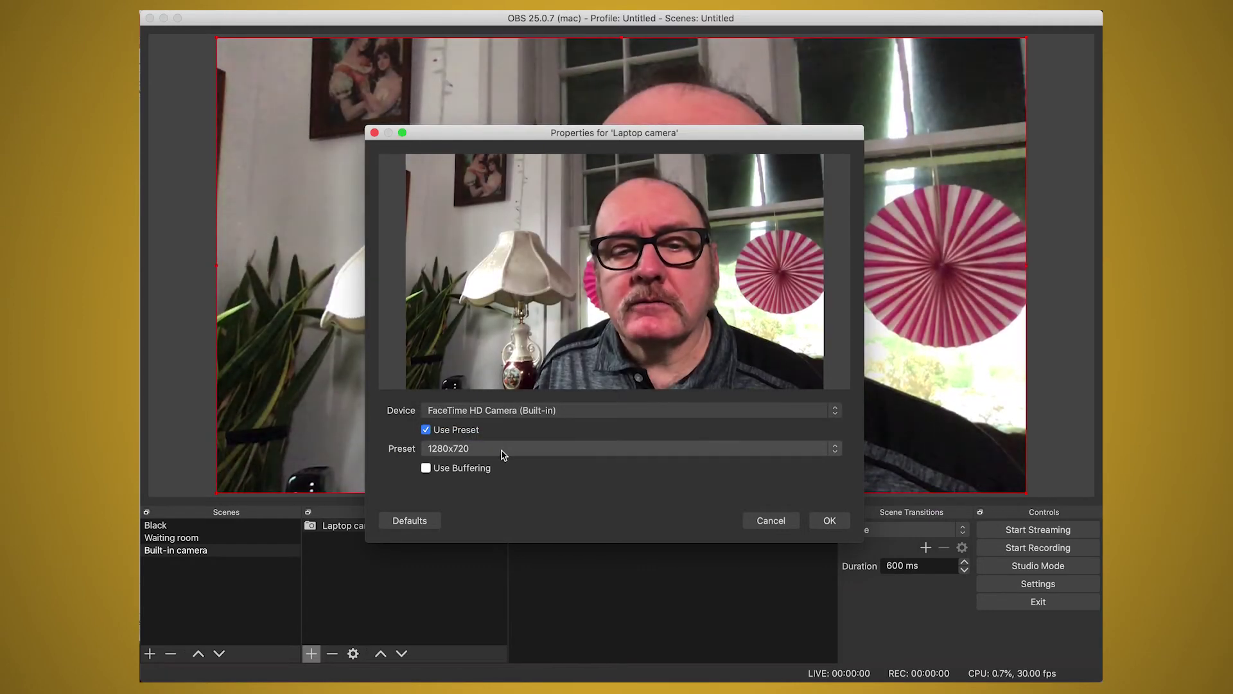
{"action": "left_click", "coordinate": [829, 521]}
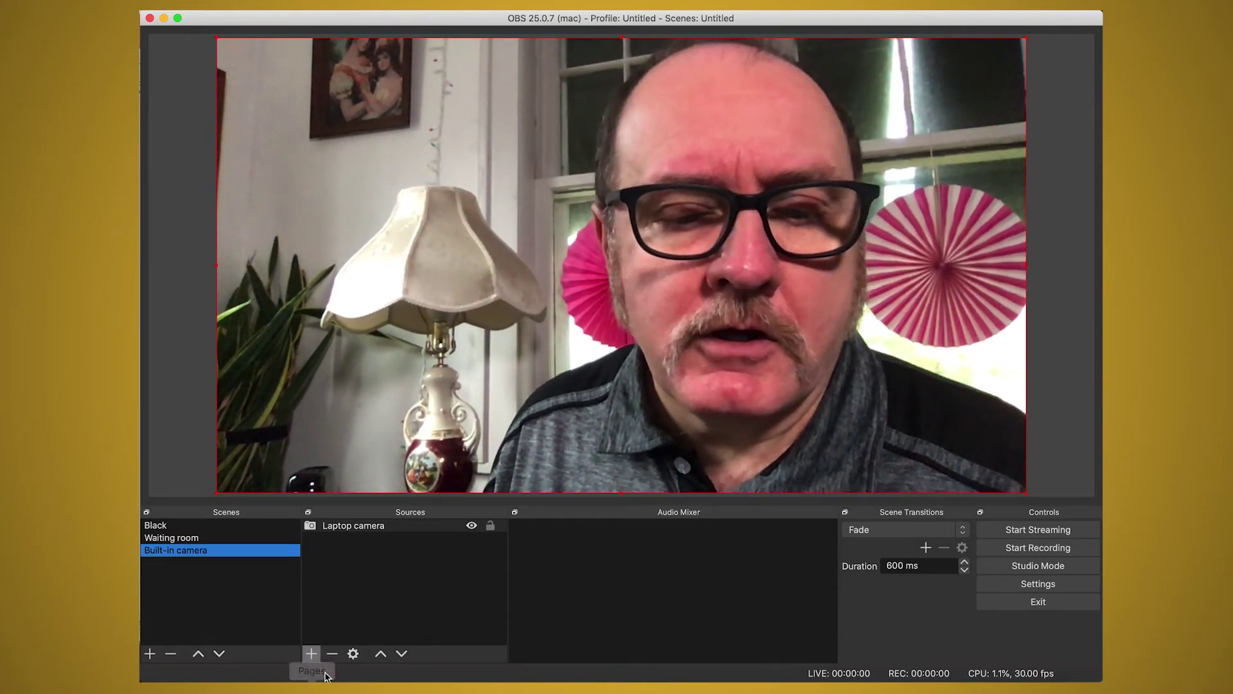
- Add a new Audio Input Capture source named Built in microphone to the Built-in camera scene
{"action": "left_click", "coordinate": [312, 654]}
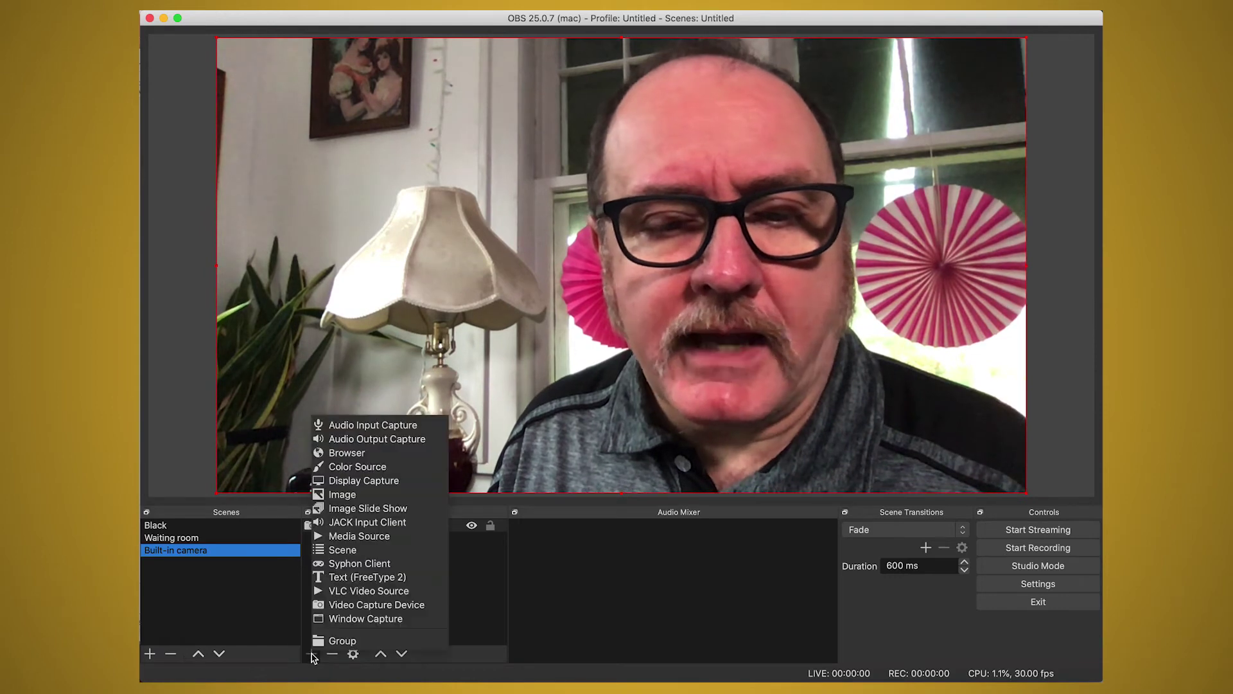
{"action": "left_click", "coordinate": [375, 425]}
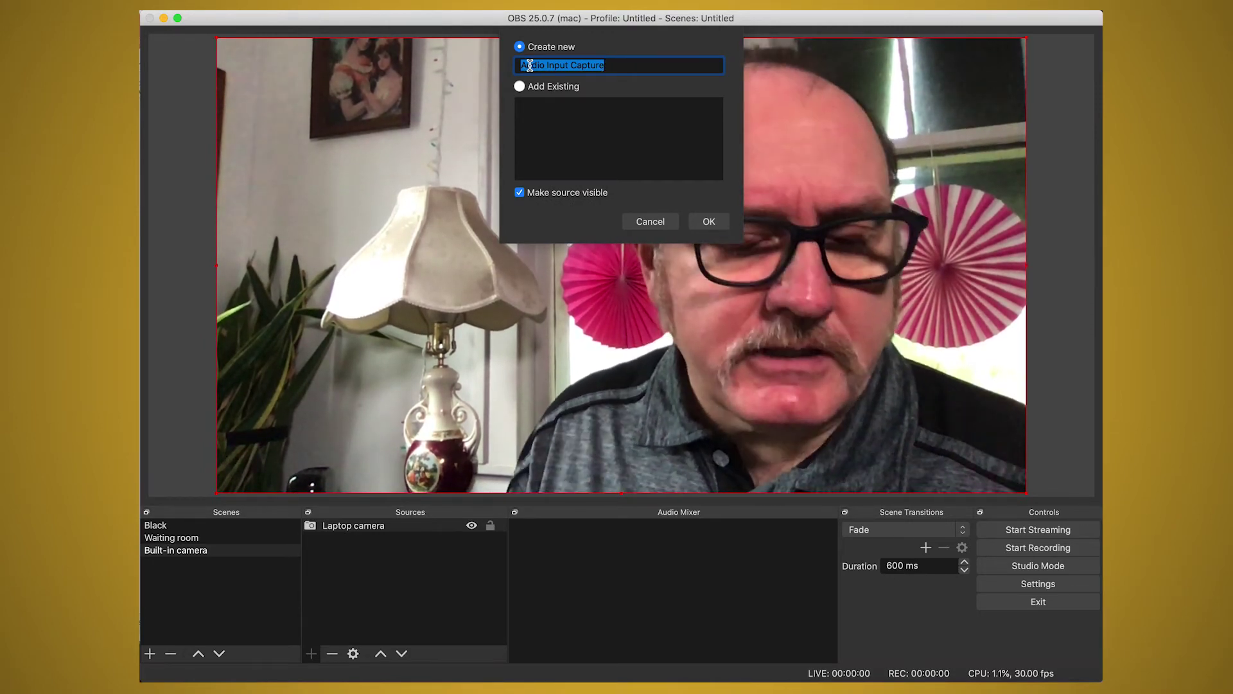
{"action": "key", "text": "fn"}
{"action": "key", "text": "fn"}
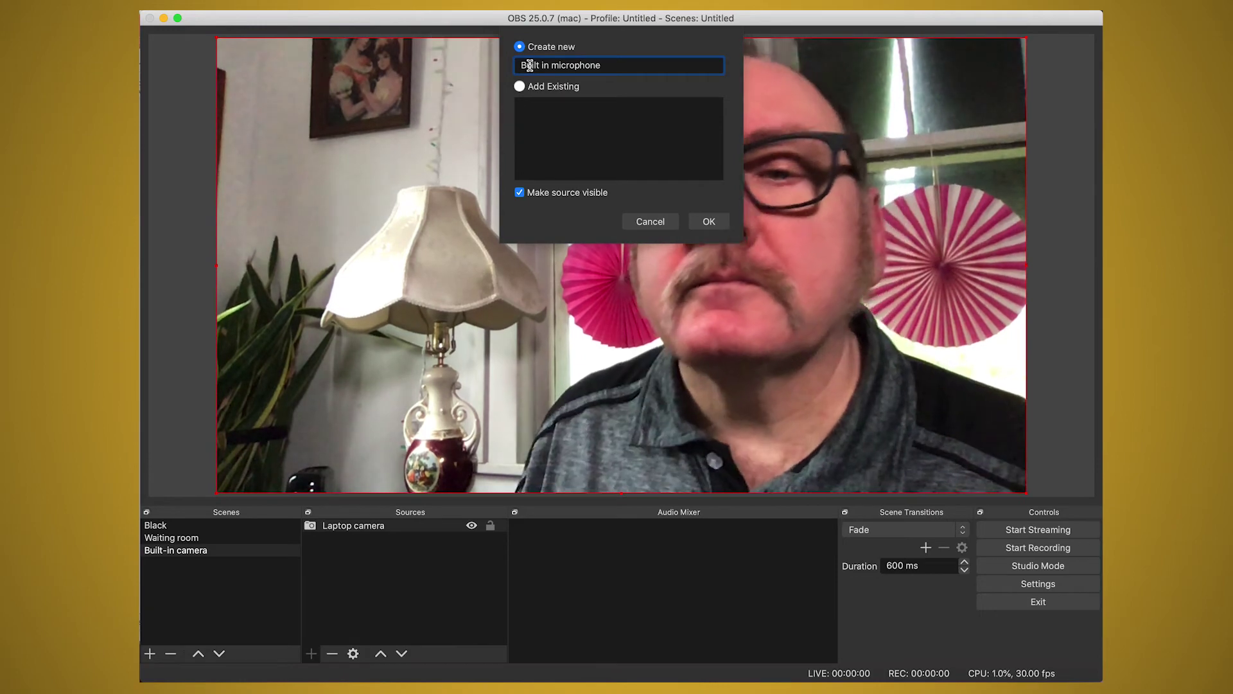
{"action": "key", "text": "Return"}
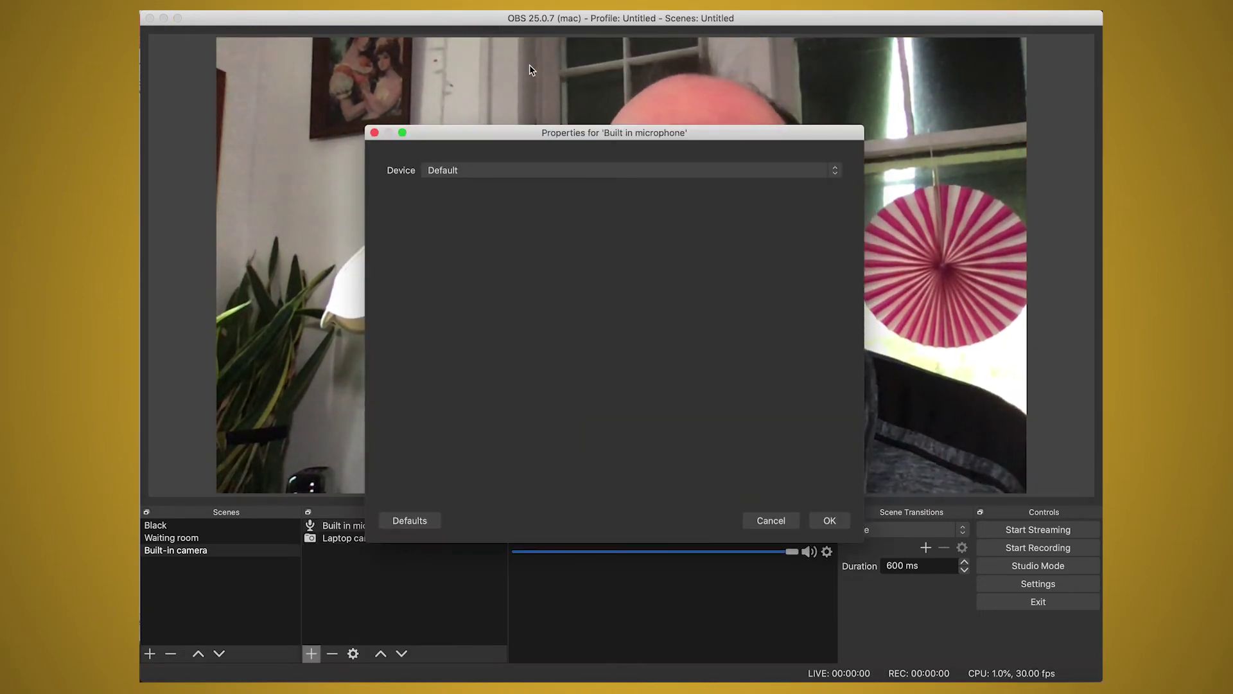
- Set the Built in microphone source's device to MacBook Pro Microphone, and test muting and unmuting it in the audio mixer
{"action": "left_click", "coordinate": [832, 169]}
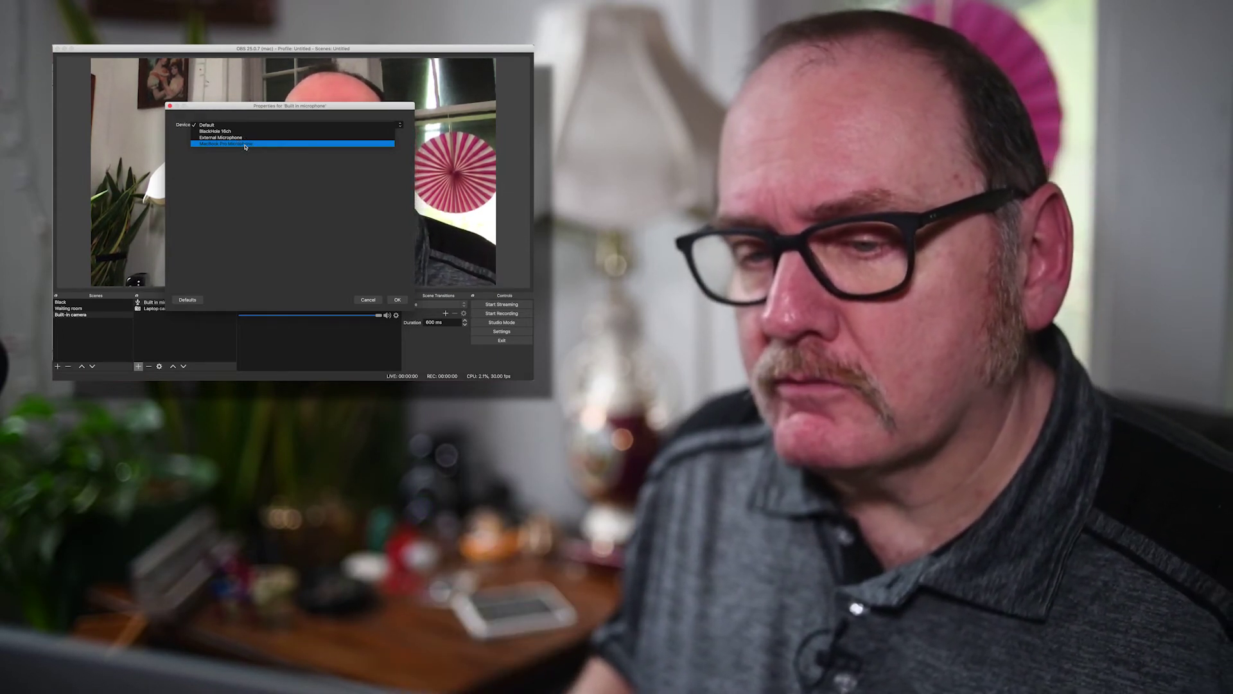
{"action": "left_click", "coordinate": [245, 144]}
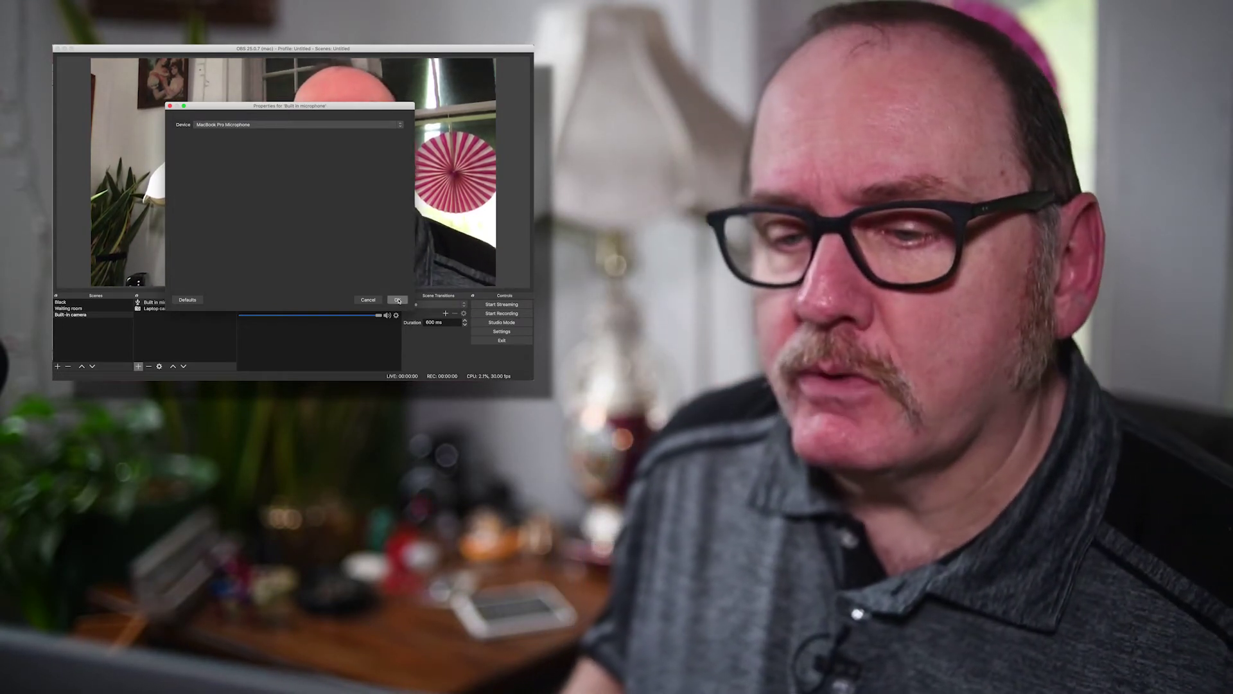
{"action": "left_click", "coordinate": [398, 300]}
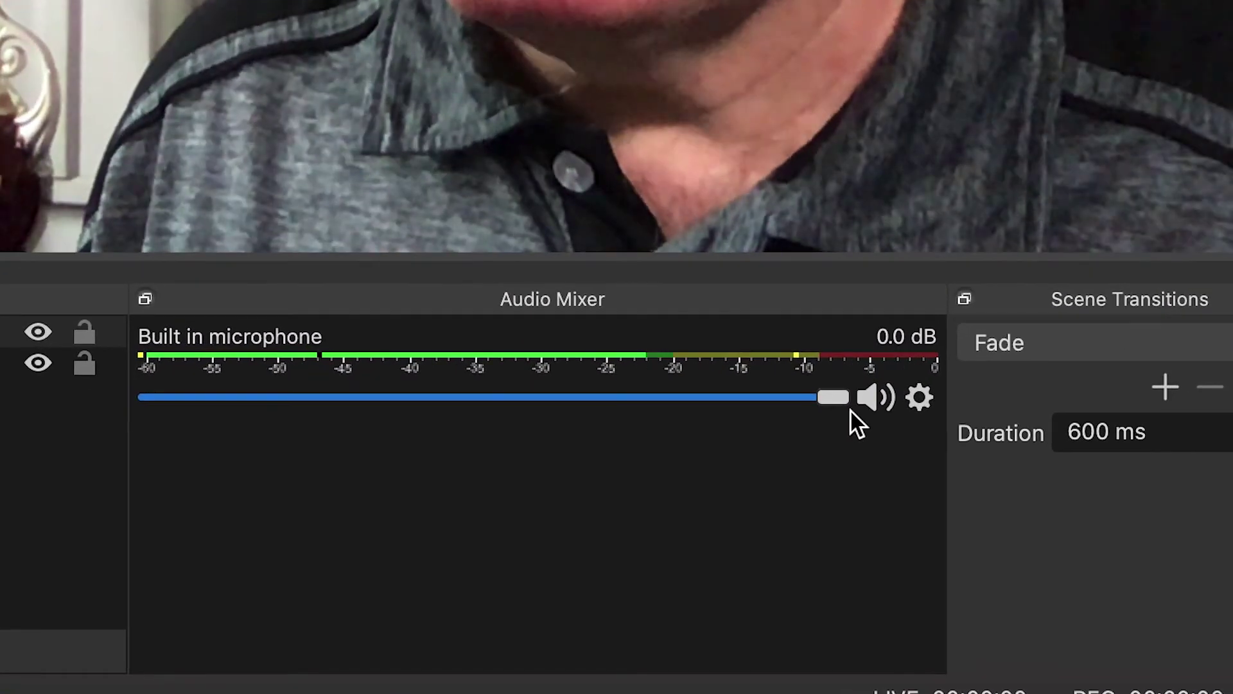
{"action": "left_click", "coordinate": [859, 435]}
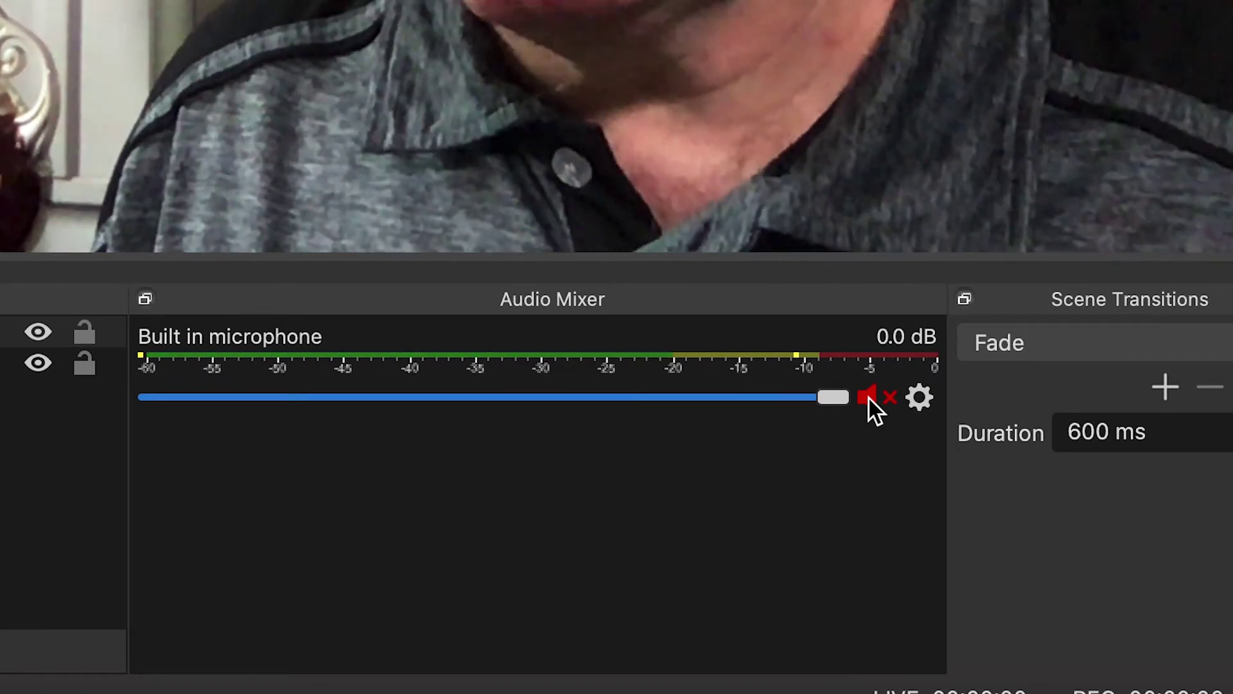
{"action": "left_click", "coordinate": [868, 397]}
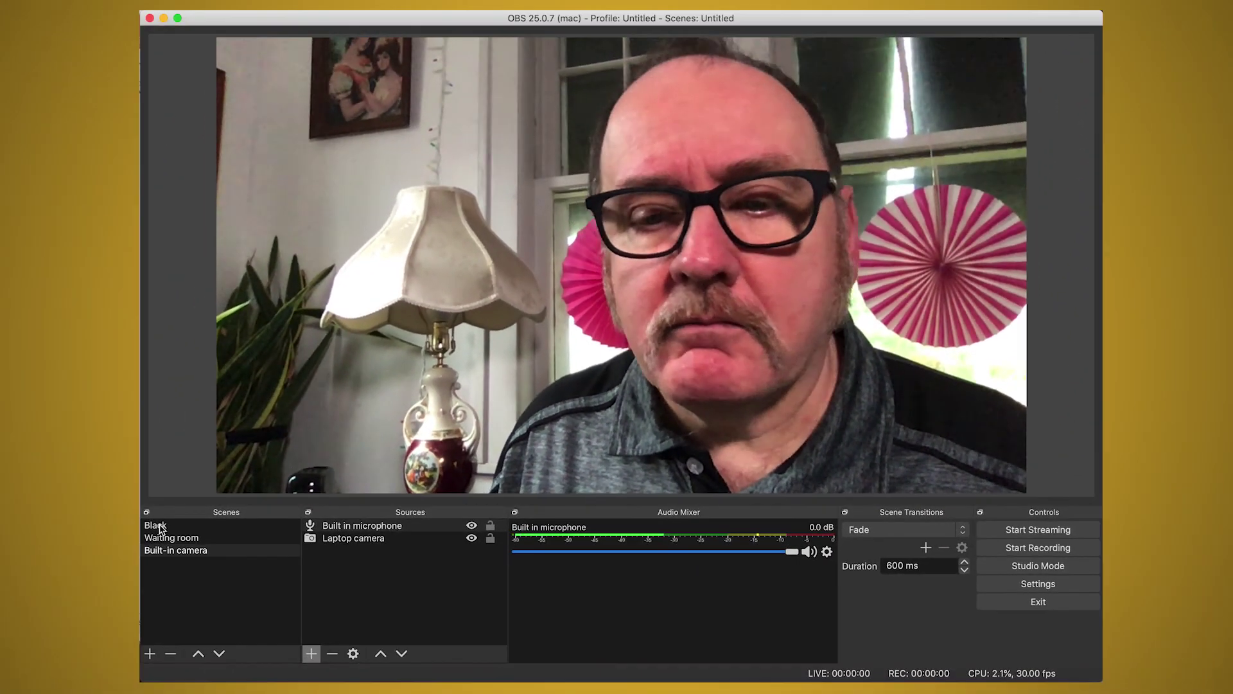
- Switch through the Black, Waiting room and Built-in camera scenes in turn to check each one's picture and audio
{"action": "left_click", "coordinate": [158, 525]}
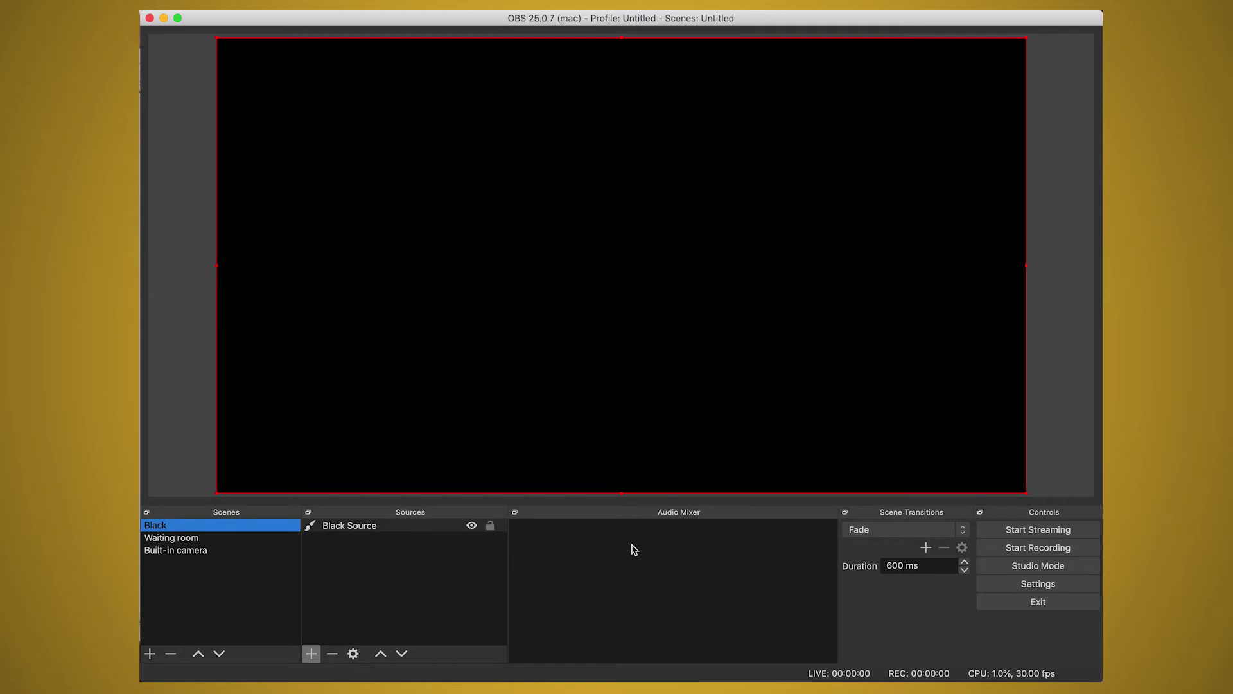
{"action": "left_click", "coordinate": [180, 541]}
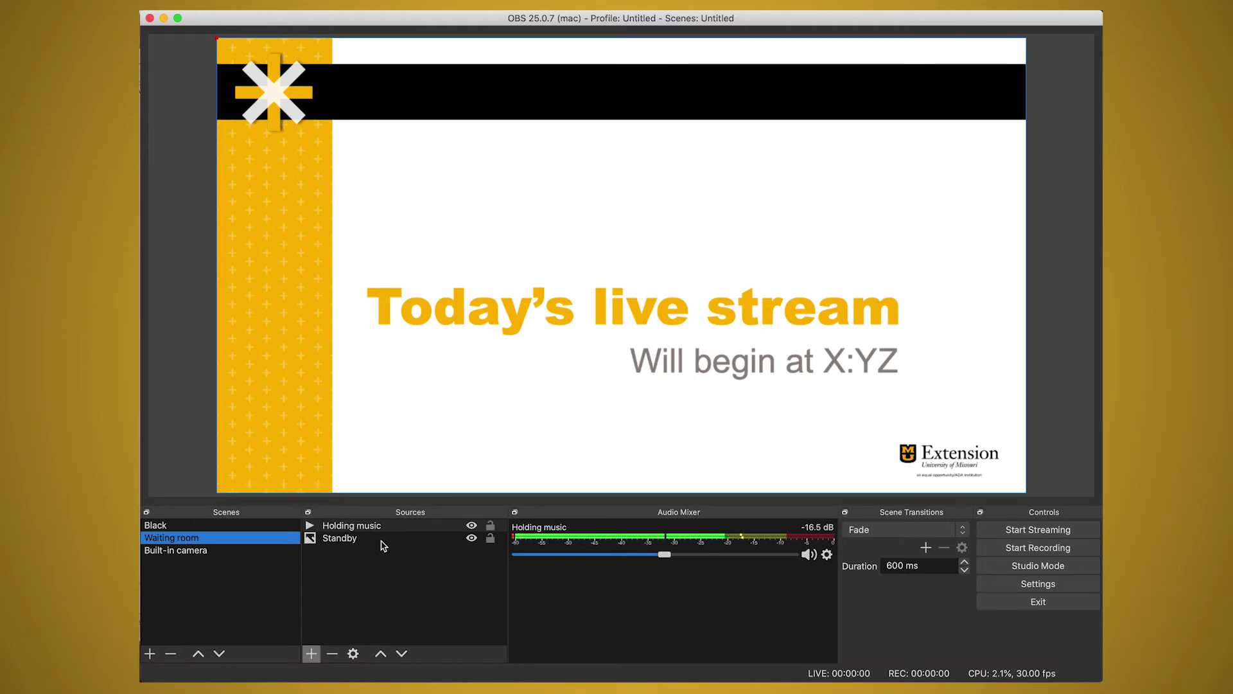
{"action": "left_click", "coordinate": [185, 554]}
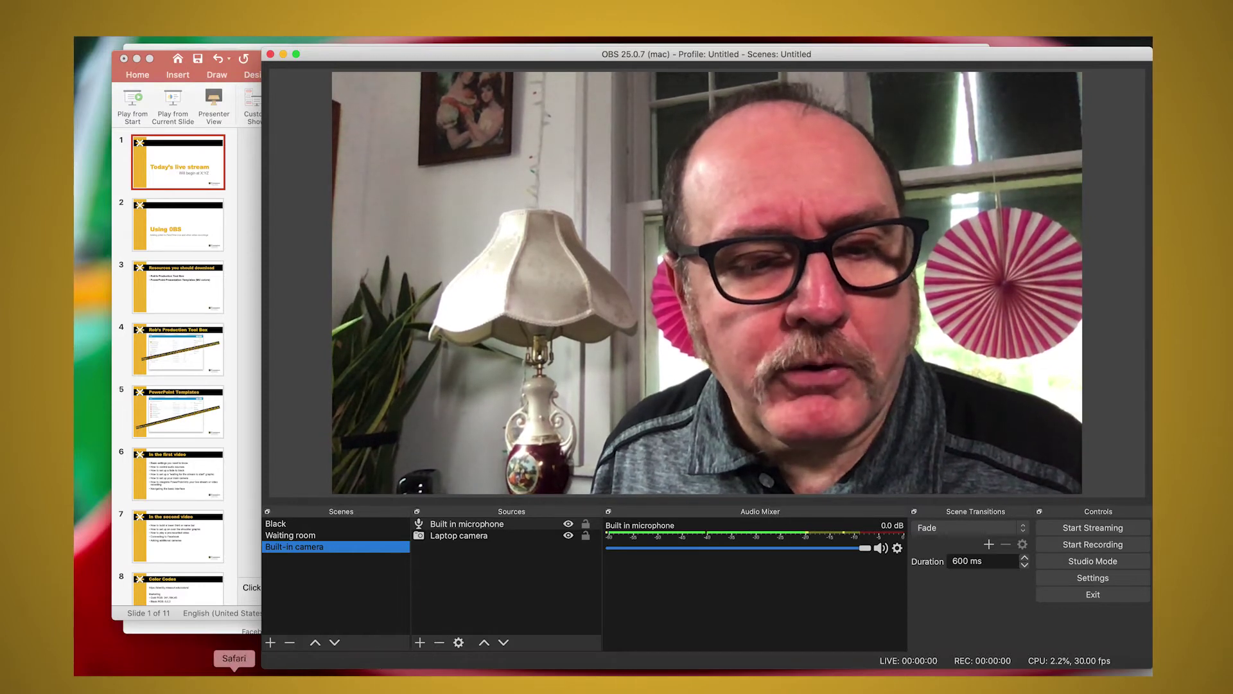
- Switch to the LargePlus-Wide.pptx presentation in Microsoft PowerPoint
{"action": "left_click", "coordinate": [450, 681]}
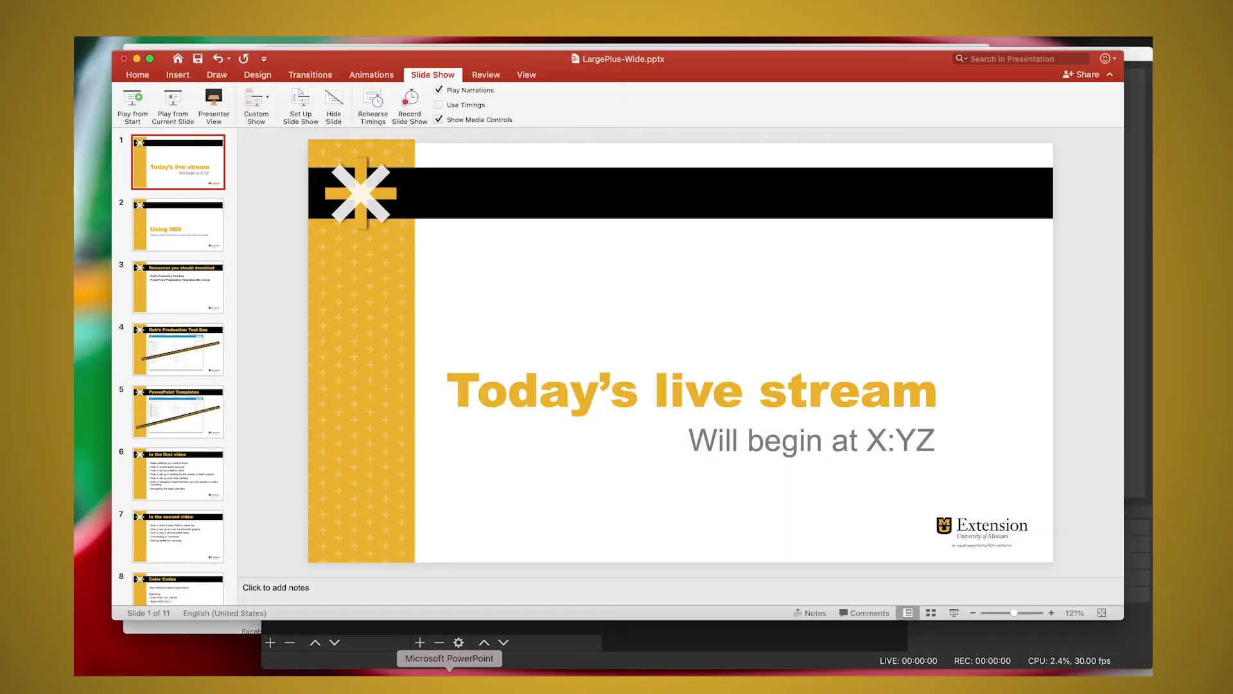